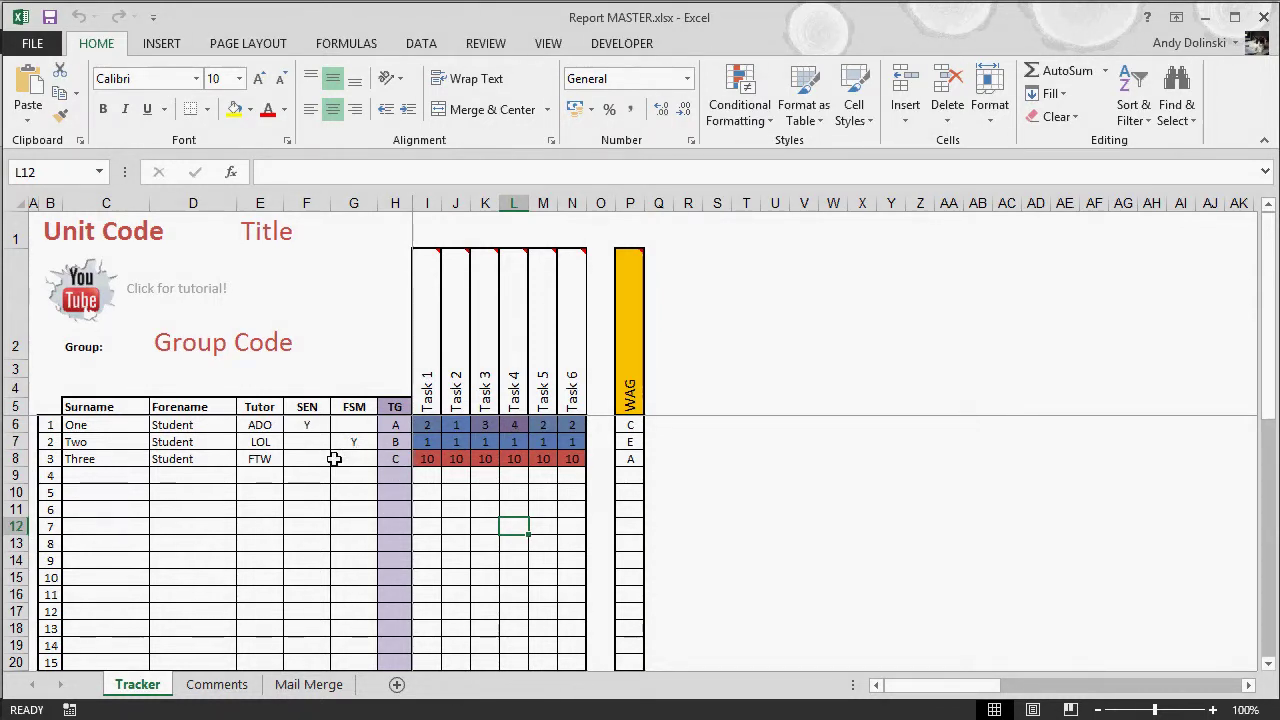
- Examine the Comments sheet, checking the comments listed for Task 1 against their level numbers
{"action": "mouse_move", "coordinate": [543, 327]}
{"action": "left_click", "coordinate": [203, 685]}
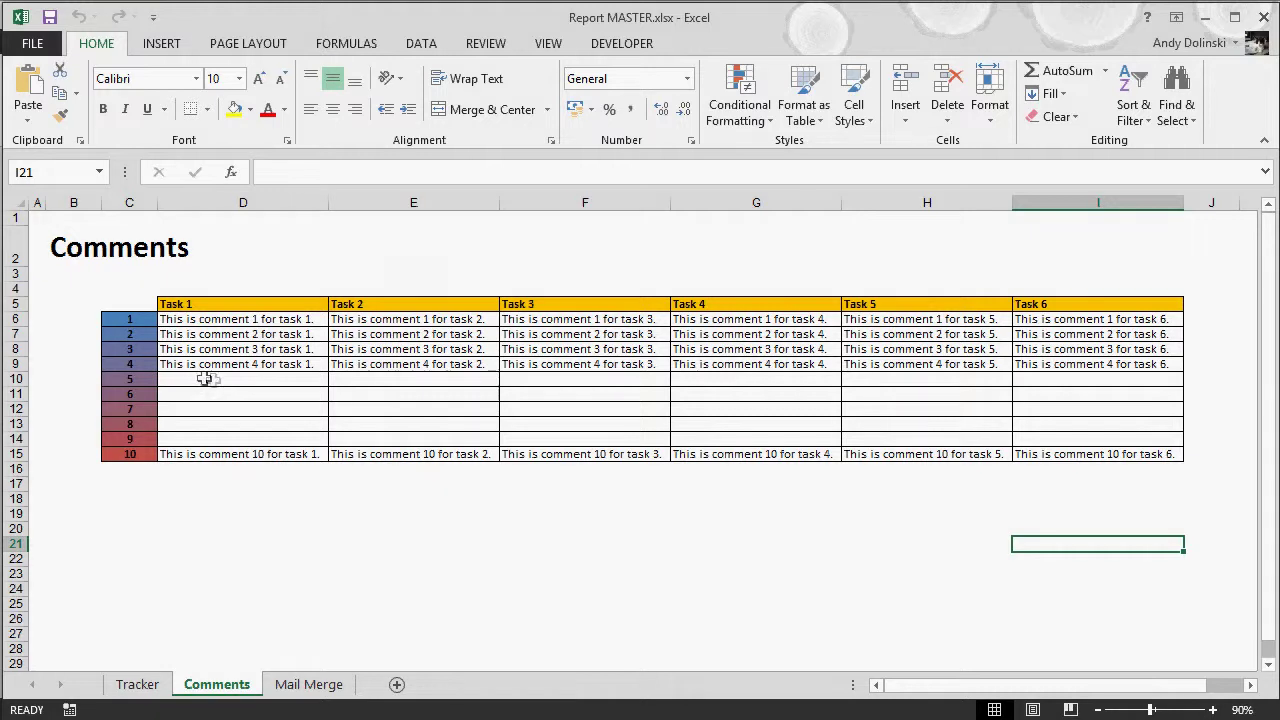
{"action": "left_click", "coordinate": [192, 319]}
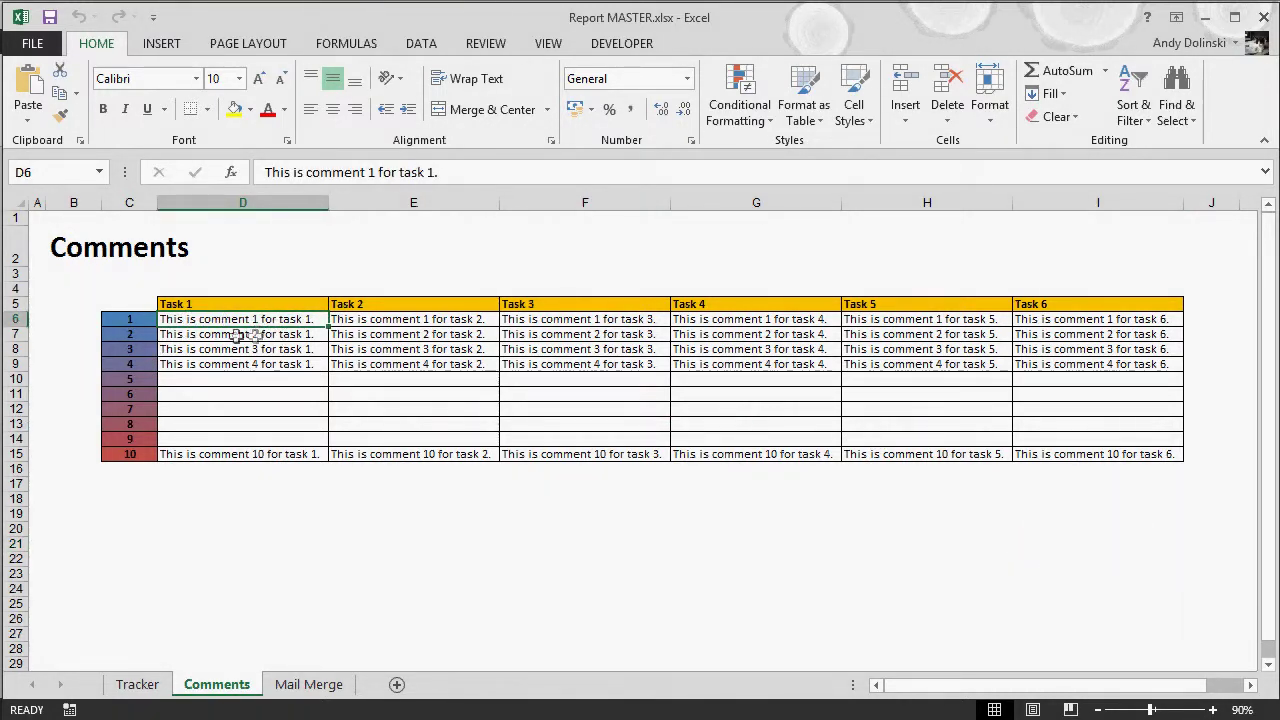
{"action": "left_click_drag", "start_coordinate": [240, 336], "coordinate": [255, 322]}
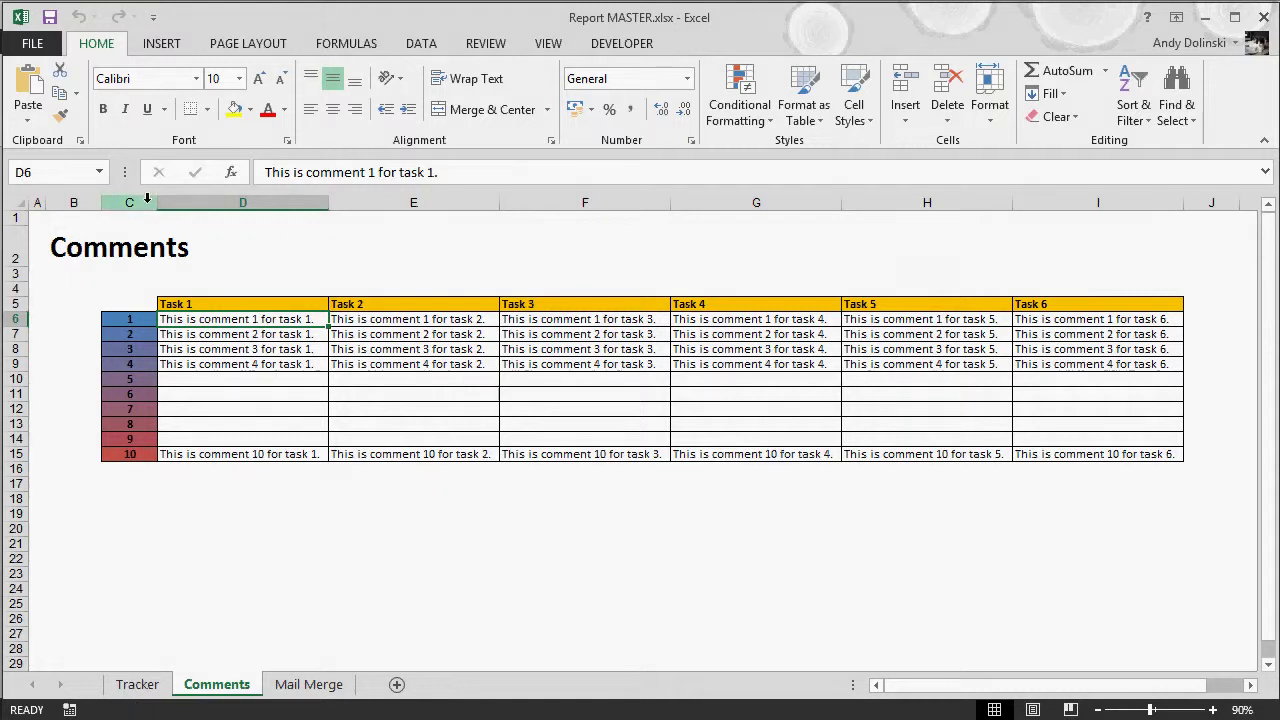
- Open the criteria note on the Tracker sheet's Task 1 header for editing, look it over and leave it
{"action": "left_click", "coordinate": [137, 685]}
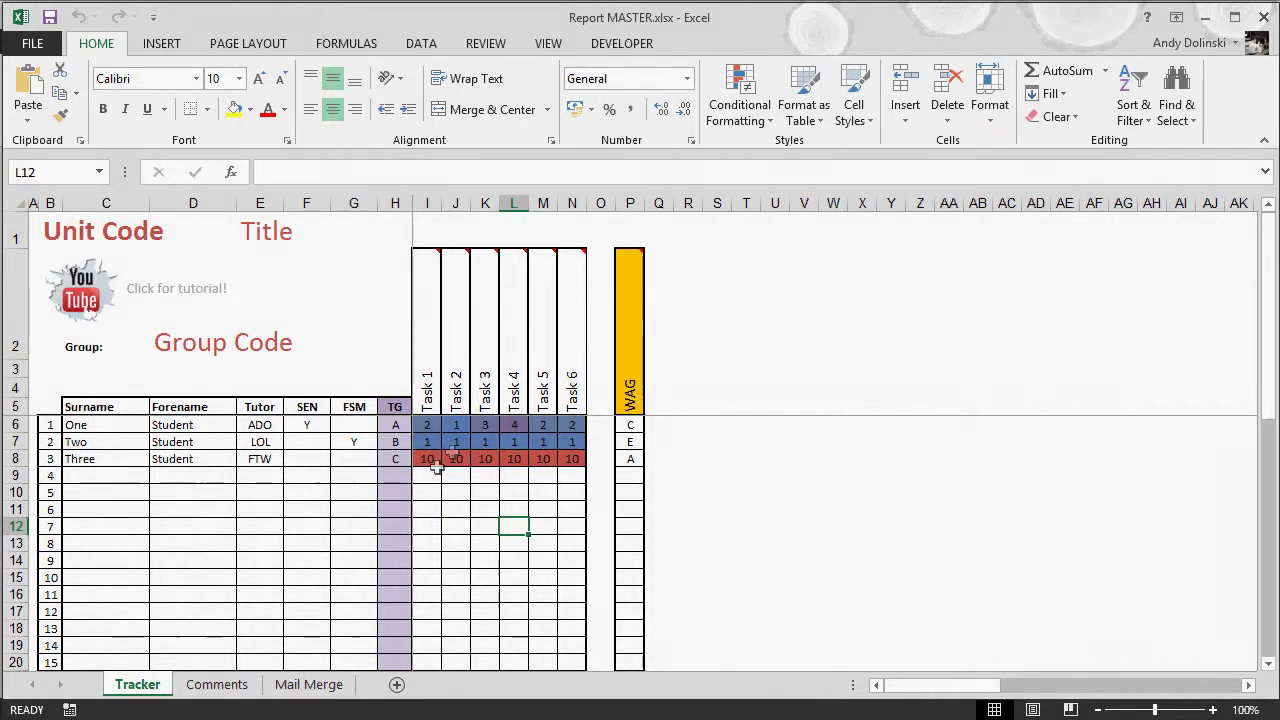
{"action": "mouse_move", "coordinate": [424, 392]}
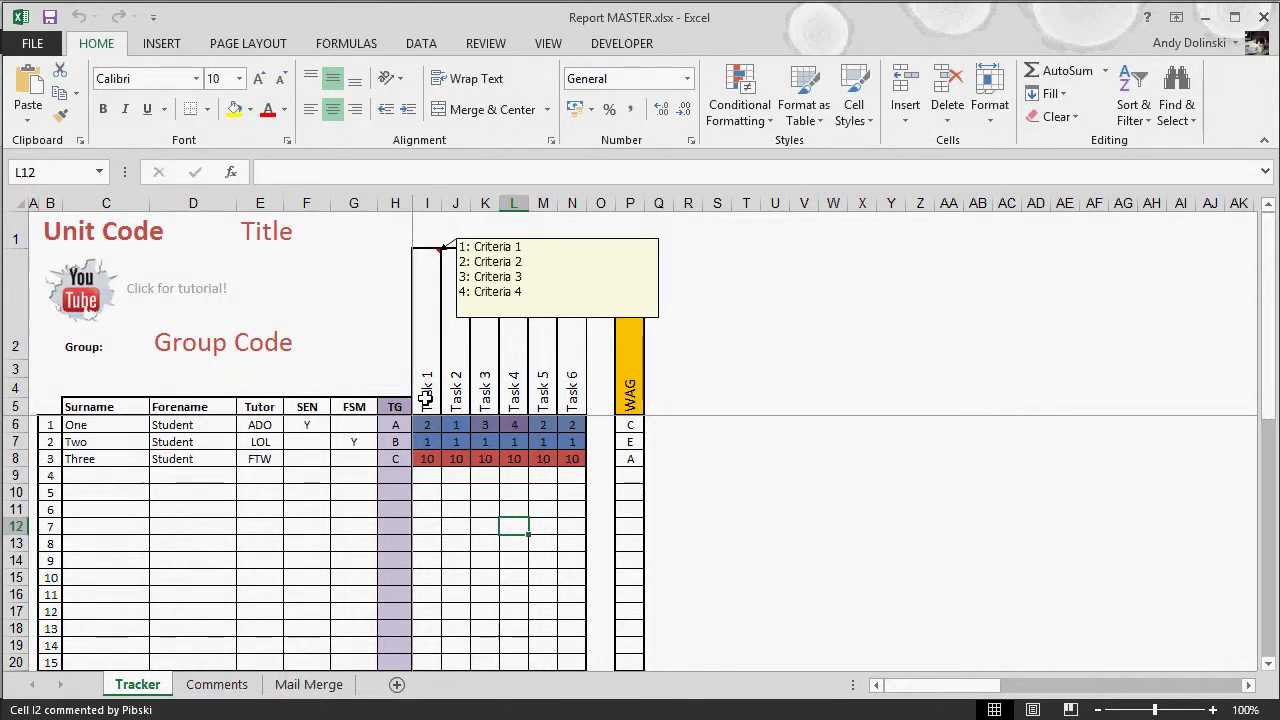
{"action": "right_click", "coordinate": [424, 397]}
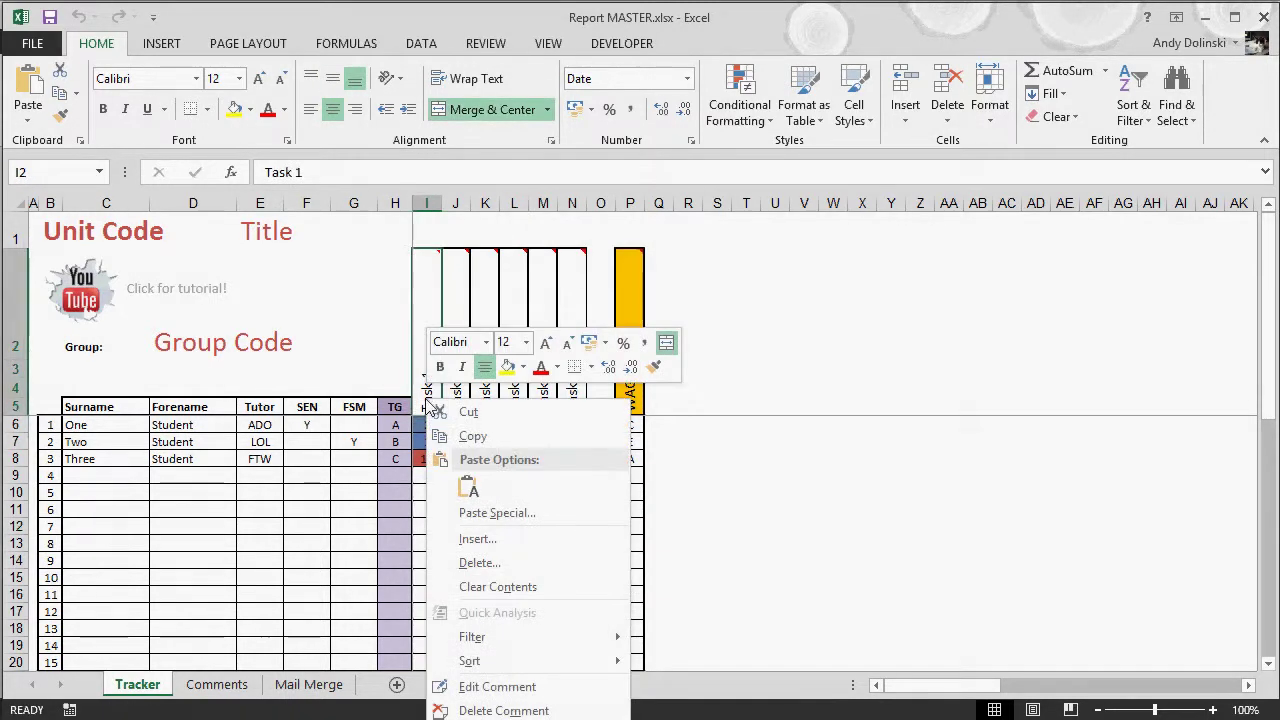
{"action": "left_click", "coordinate": [502, 689]}
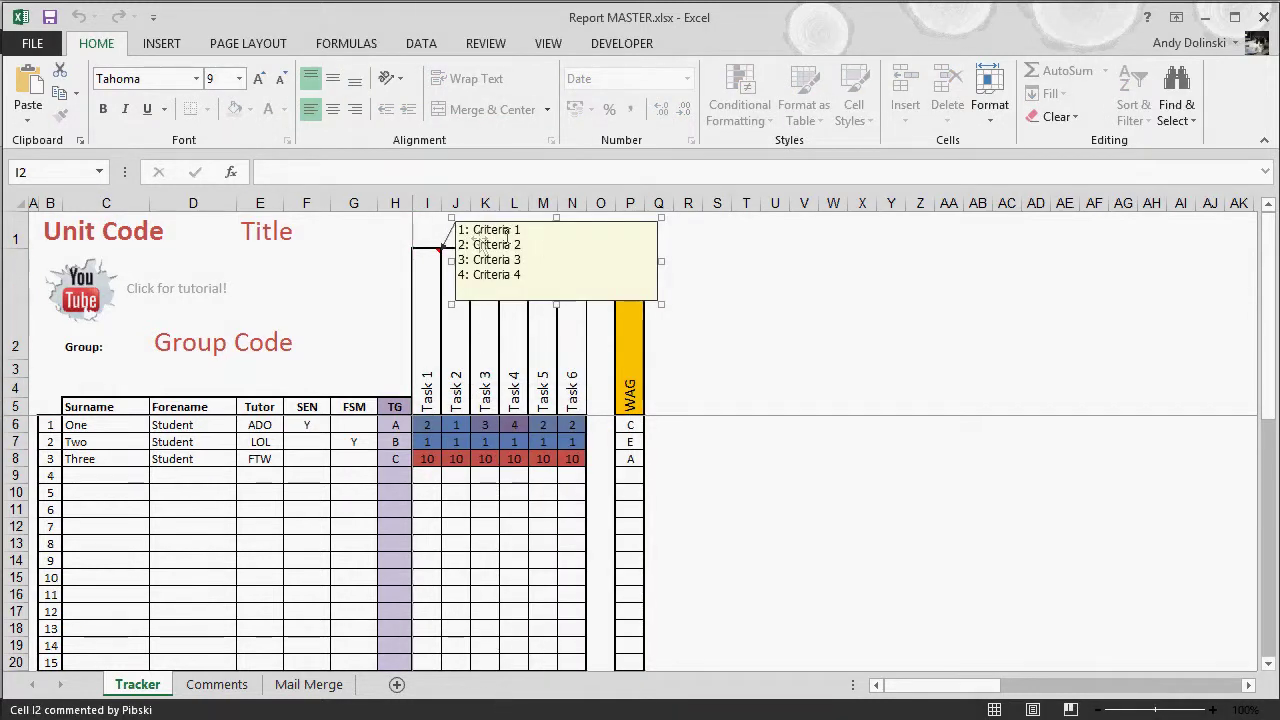
{"action": "left_click", "coordinate": [535, 260]}
{"action": "left_click", "coordinate": [708, 390]}
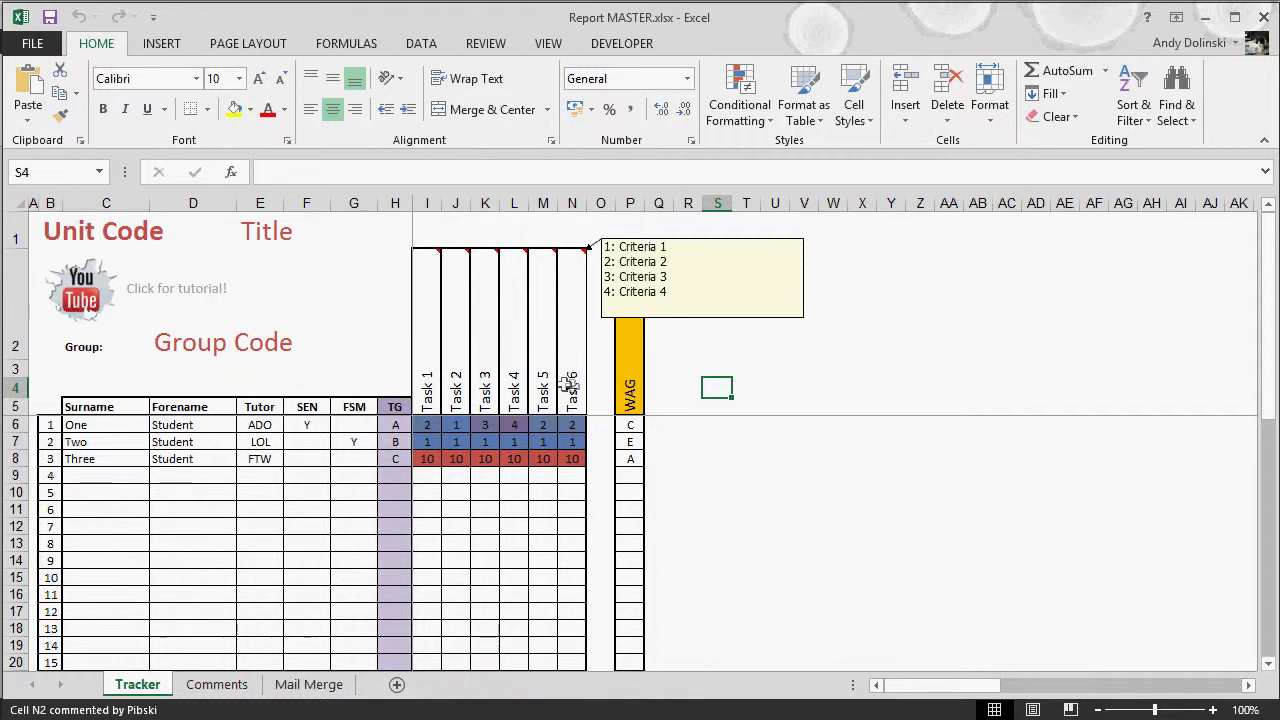
- Enter trial levels 1, 2, 3, 4, 5 and 6 across Tasks 1 to 6 for student row 4
{"action": "left_click", "coordinate": [428, 480]}
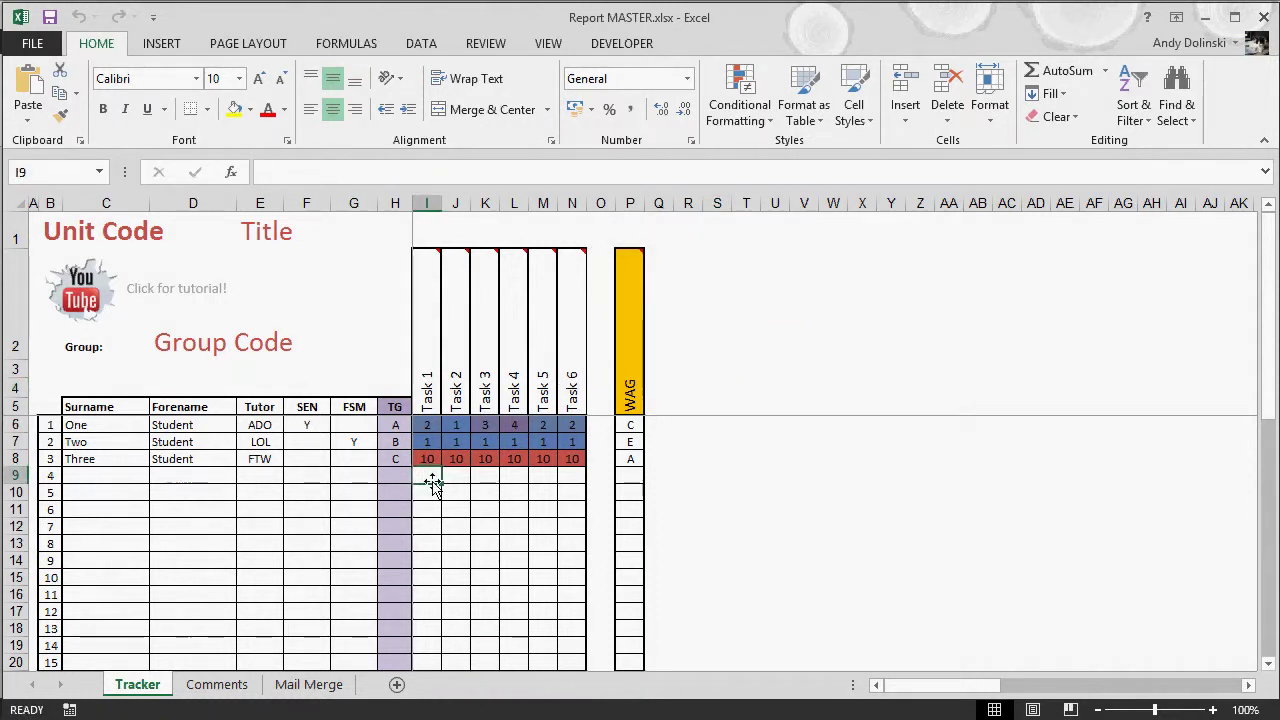
{"action": "type", "text": "1\t2\t3\t4\t5"}
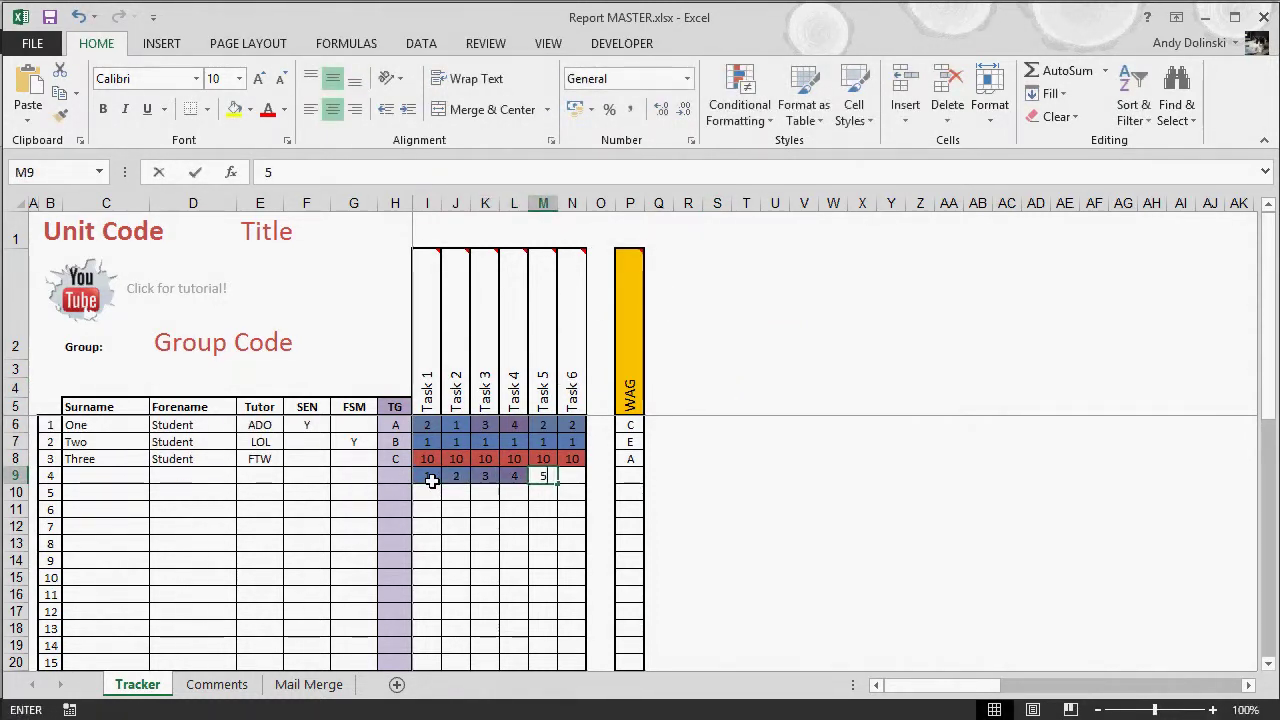
{"action": "key", "text": "Tab"}
{"action": "type", "text": "6"}
{"action": "key", "text": "Return"}
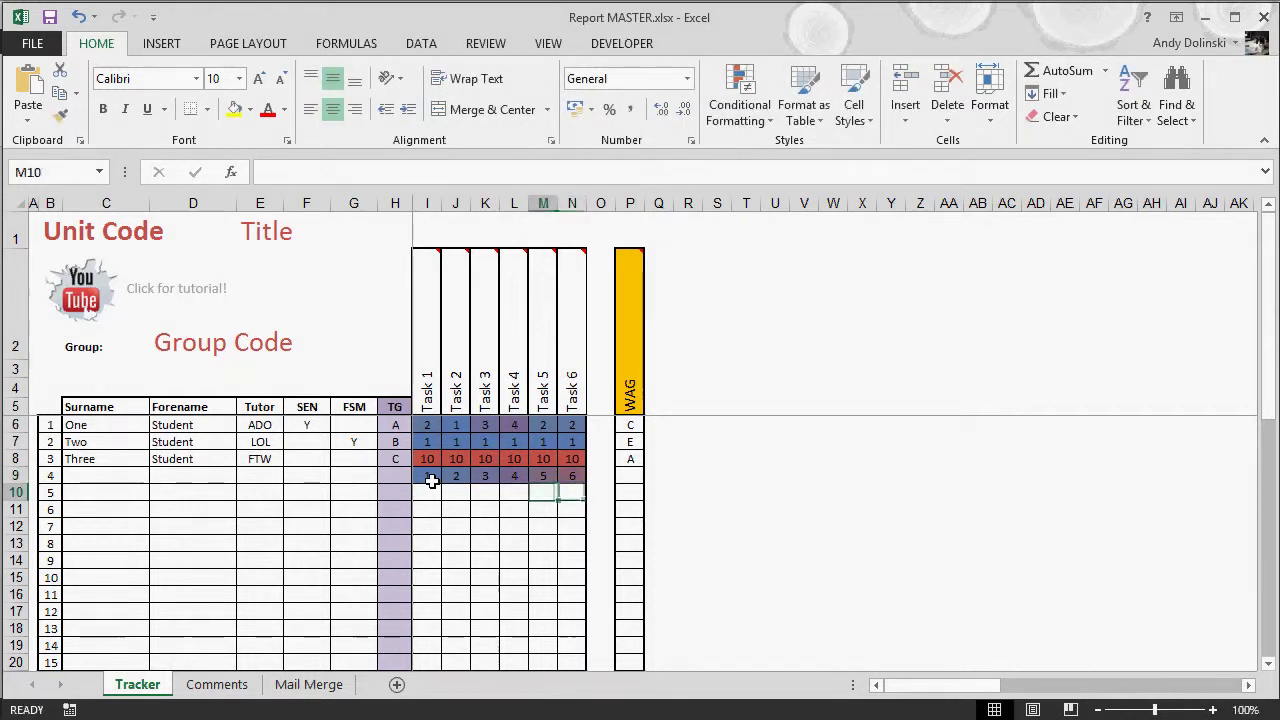
- Enter trial levels 7, 8, 9, 10 and 0 across Tasks 1 to 5 for student row 5
{"action": "type", "text": "7\t8\t9"}
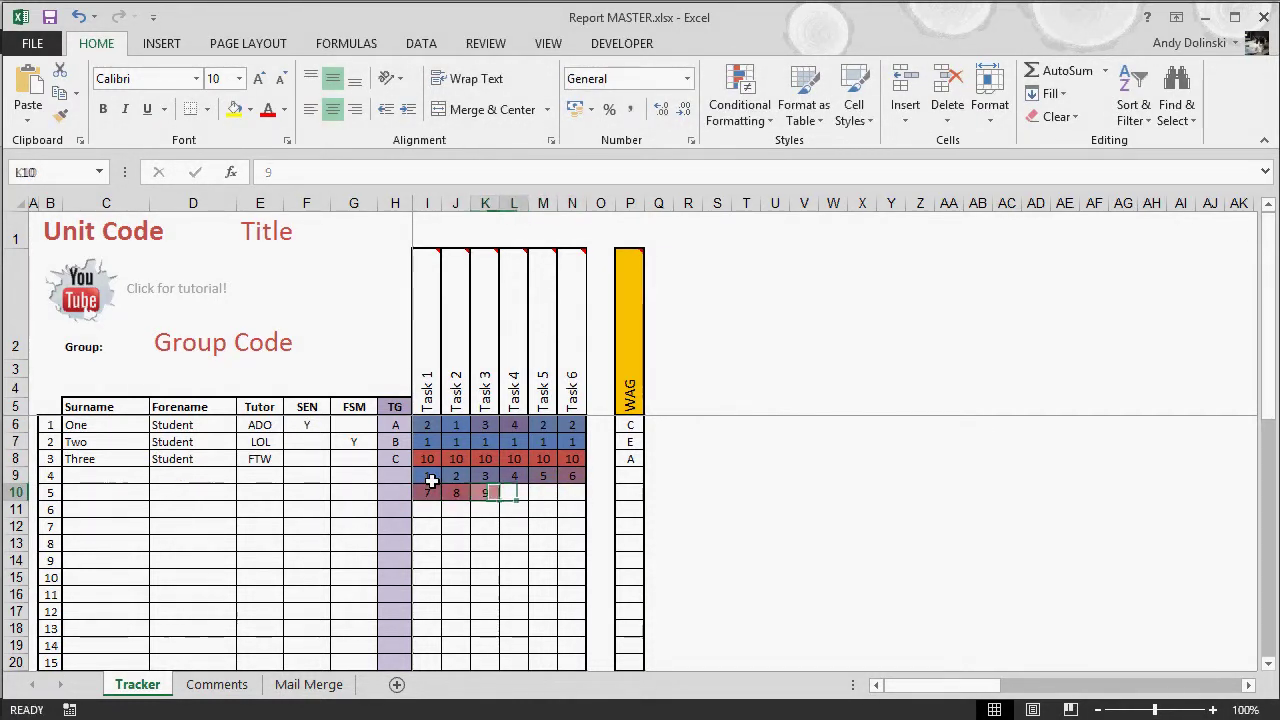
{"action": "key", "text": "Tab"}
{"action": "type", "text": "10"}
{"action": "key", "text": "Tab"}
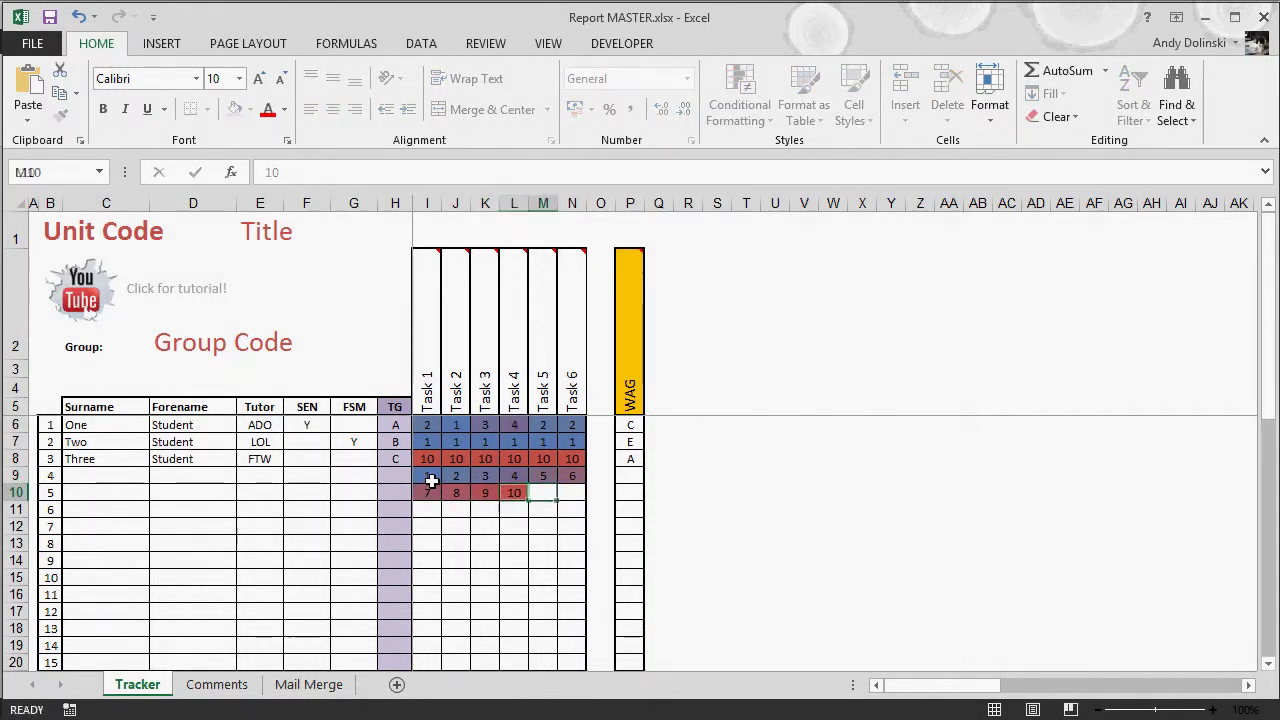
{"action": "type", "text": "0"}
{"action": "key", "text": "Tab"}
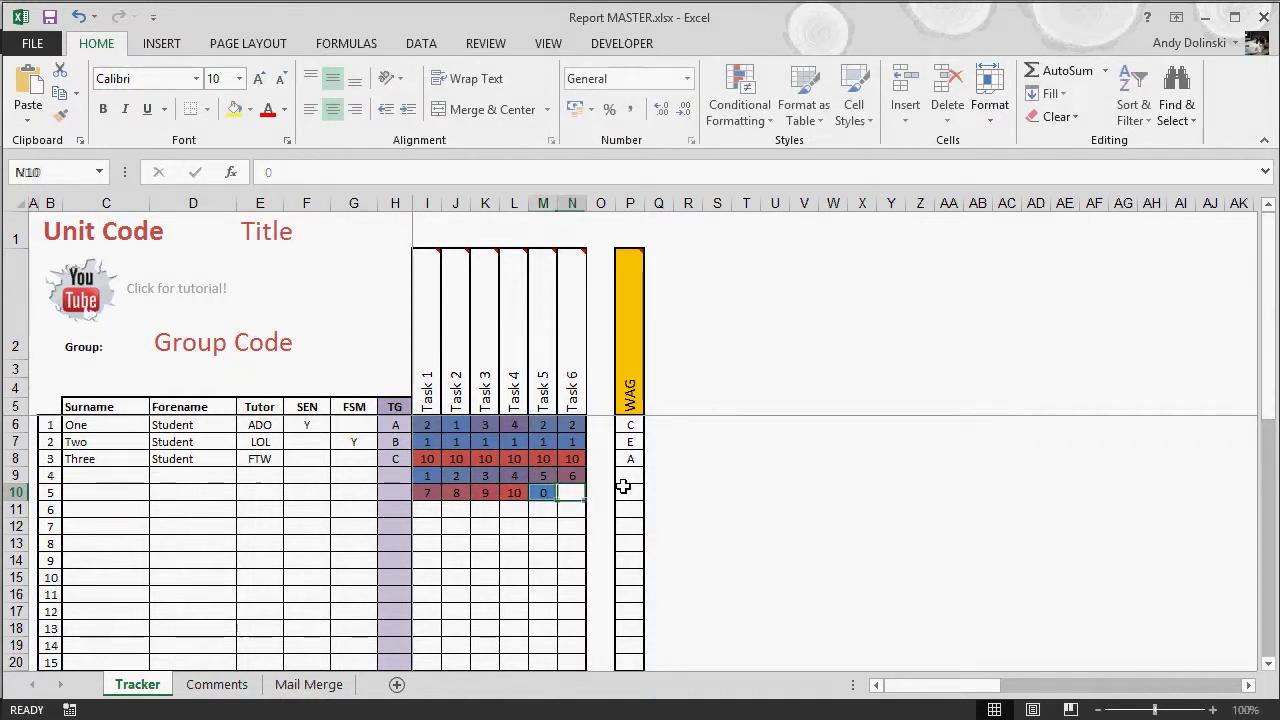
{"action": "left_click", "coordinate": [578, 509]}
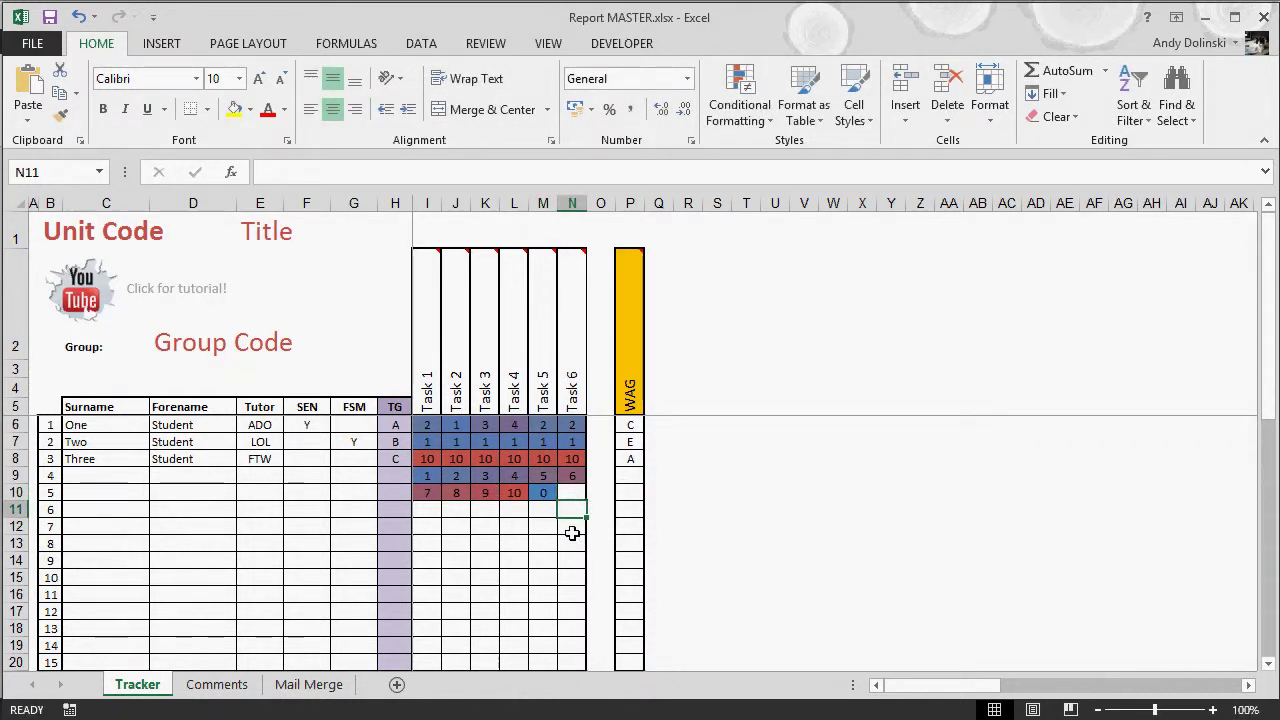
{"action": "key", "text": "Left"}
{"action": "key", "text": "Up"}
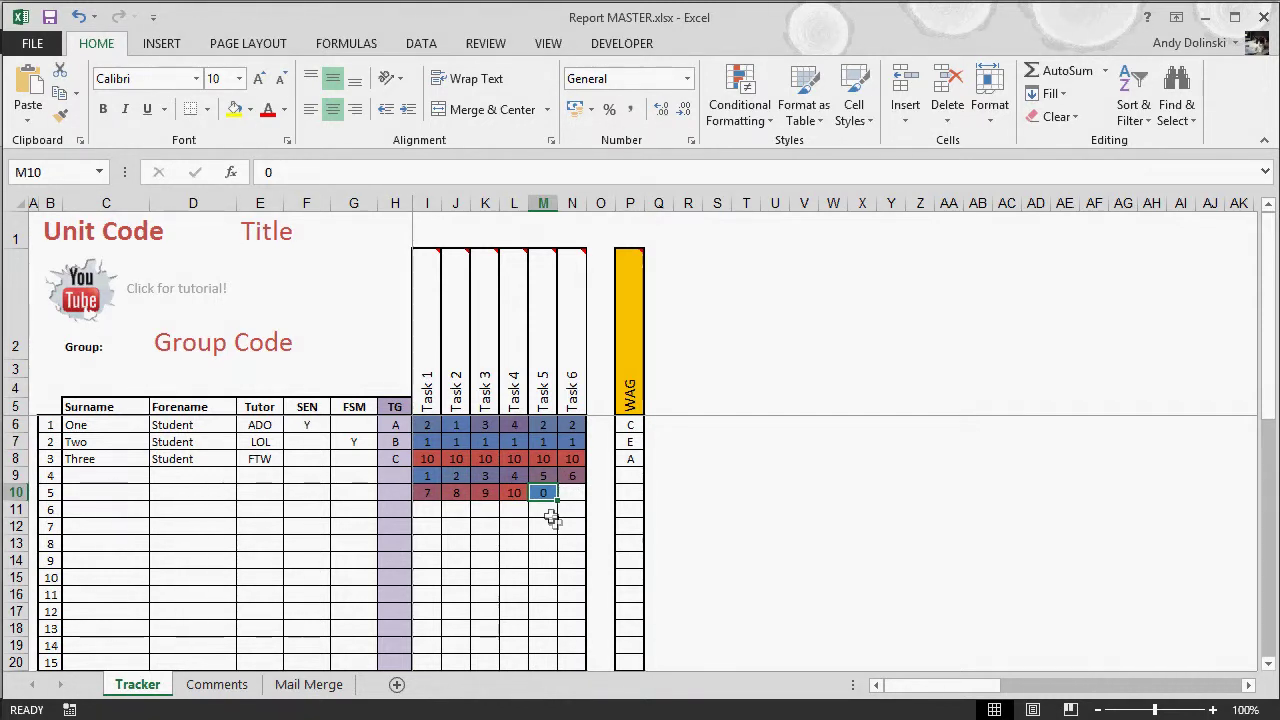
- Clear the trial levels from the task cells of student rows 4 and 5
{"action": "left_click_drag", "start_coordinate": [425, 475], "coordinate": [574, 491]}
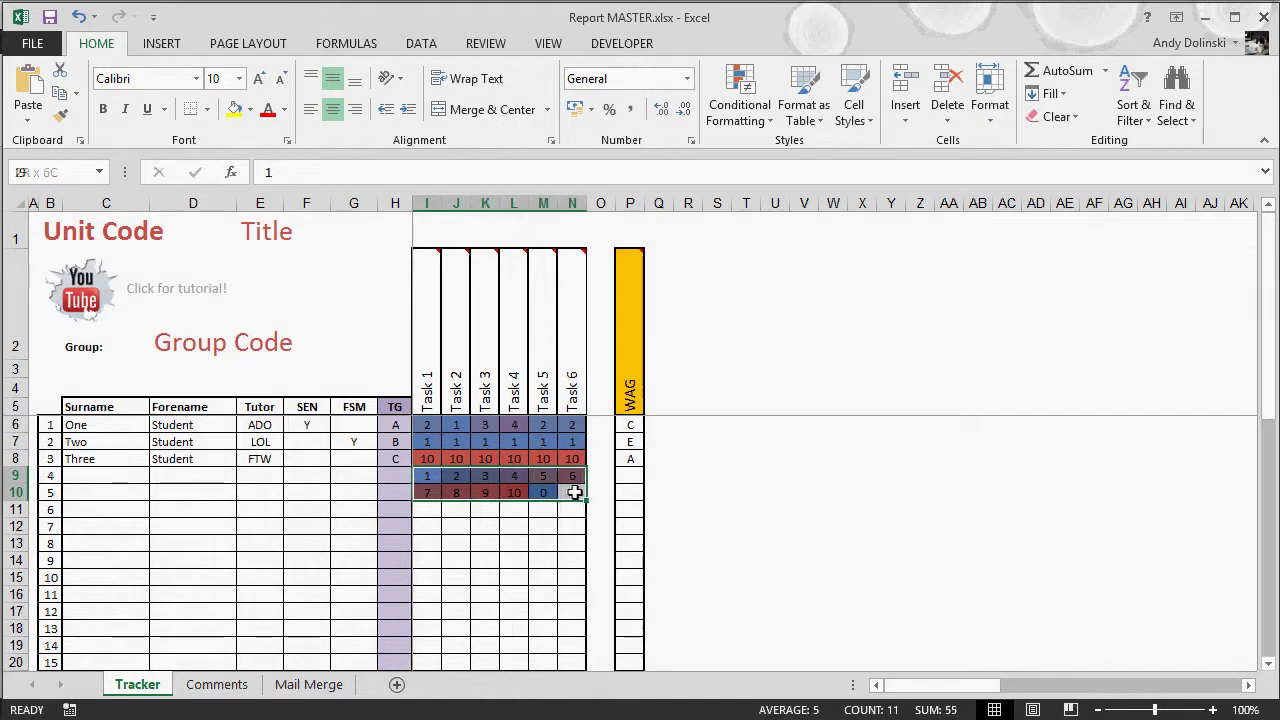
{"action": "key", "text": "Delete"}
- Inspect the graded colour scale rule applied to the task cells I6:N37, leaving its settings as they are
{"action": "left_click_drag", "start_coordinate": [429, 426], "coordinate": [574, 651]}
{"action": "left_click", "coordinate": [740, 105]}
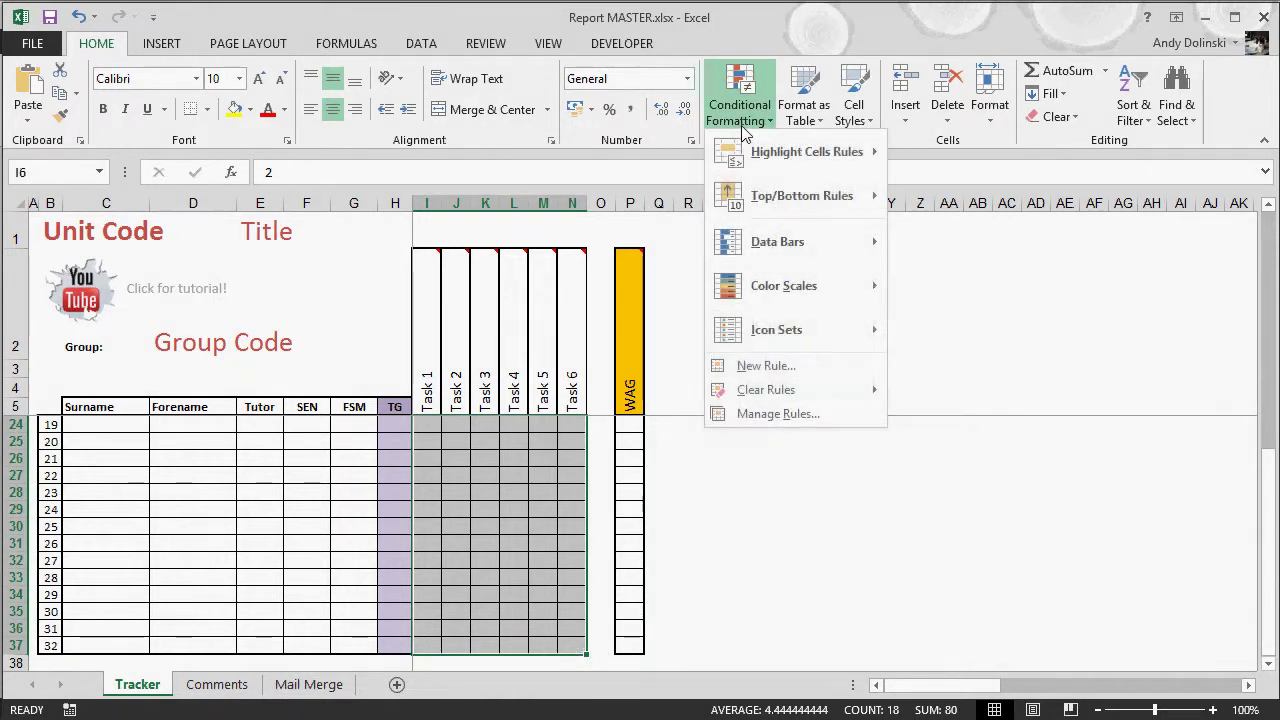
{"action": "left_click", "coordinate": [749, 414]}
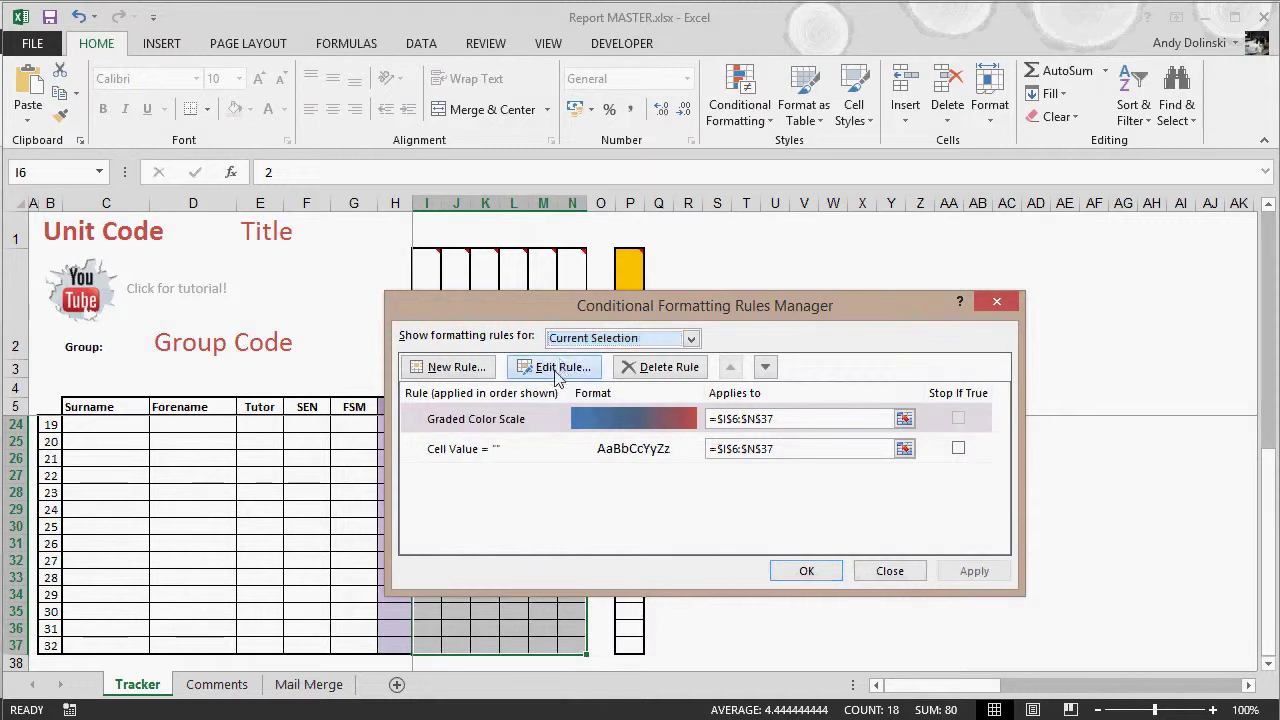
{"action": "left_click", "coordinate": [557, 370]}
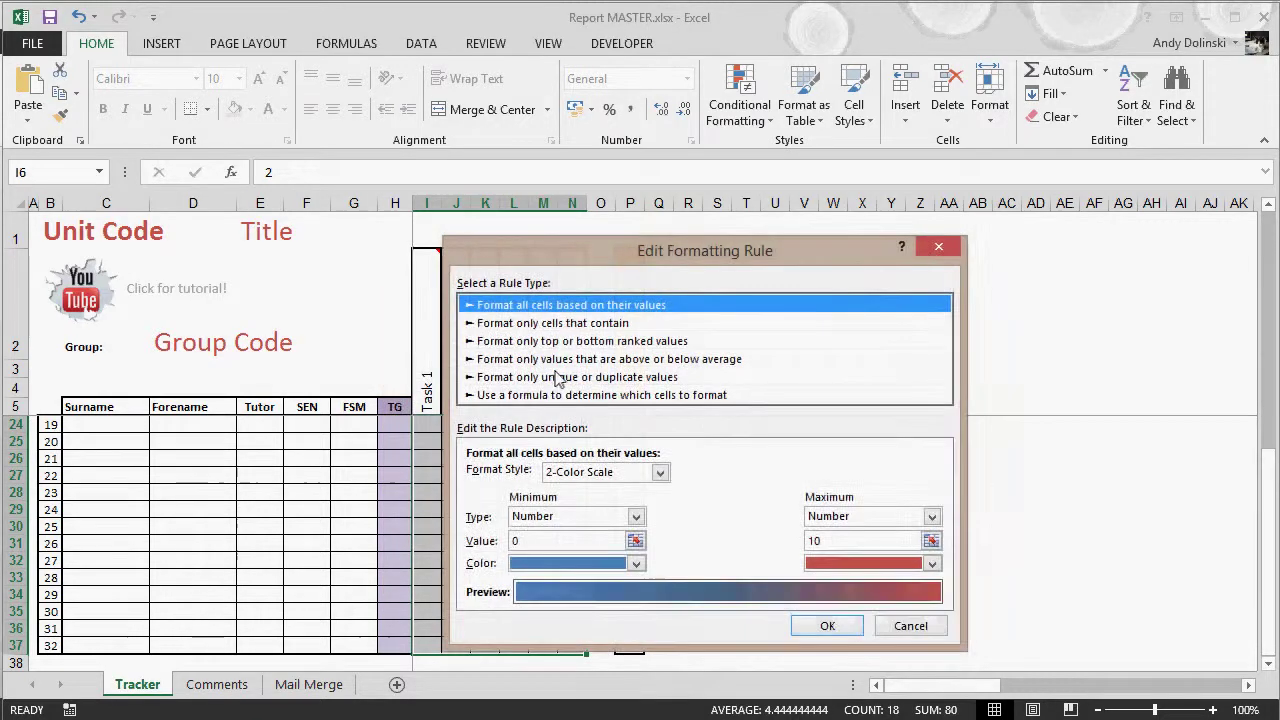
{"action": "left_click", "coordinate": [910, 627]}
{"action": "left_click", "coordinate": [889, 569]}
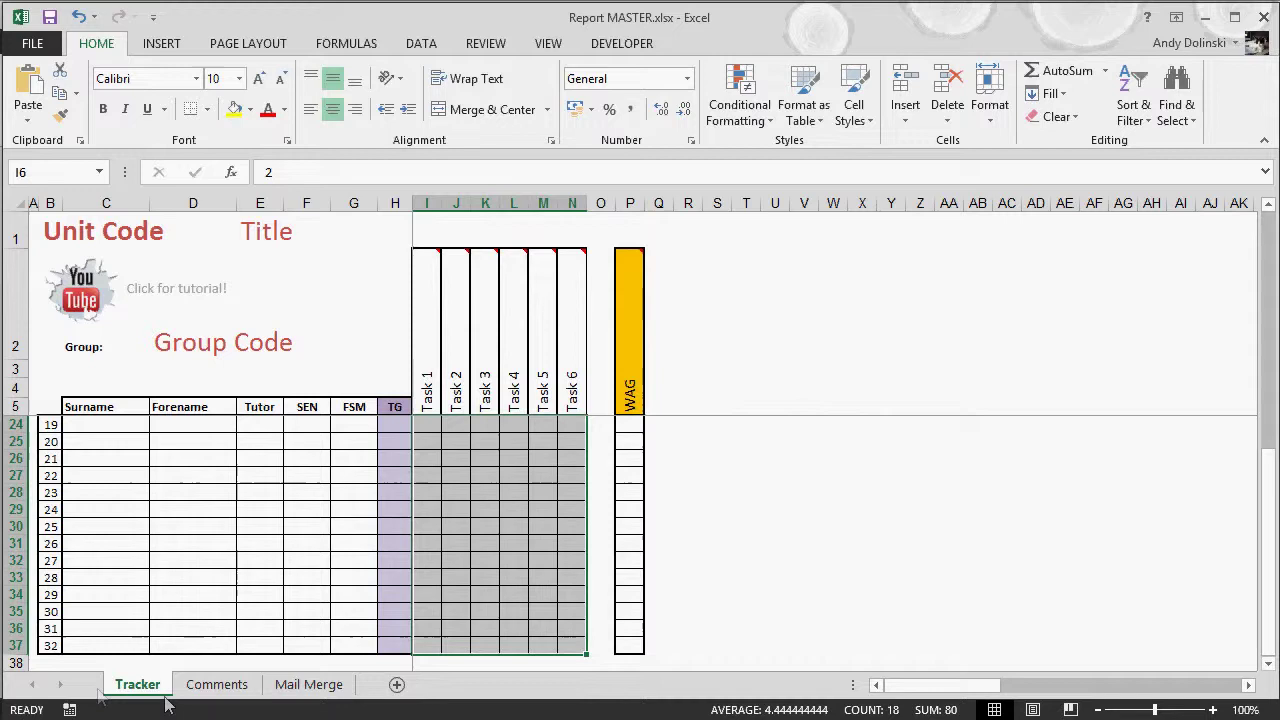
{"action": "left_click", "coordinate": [216, 684]}
{"action": "left_click", "coordinate": [137, 684]}
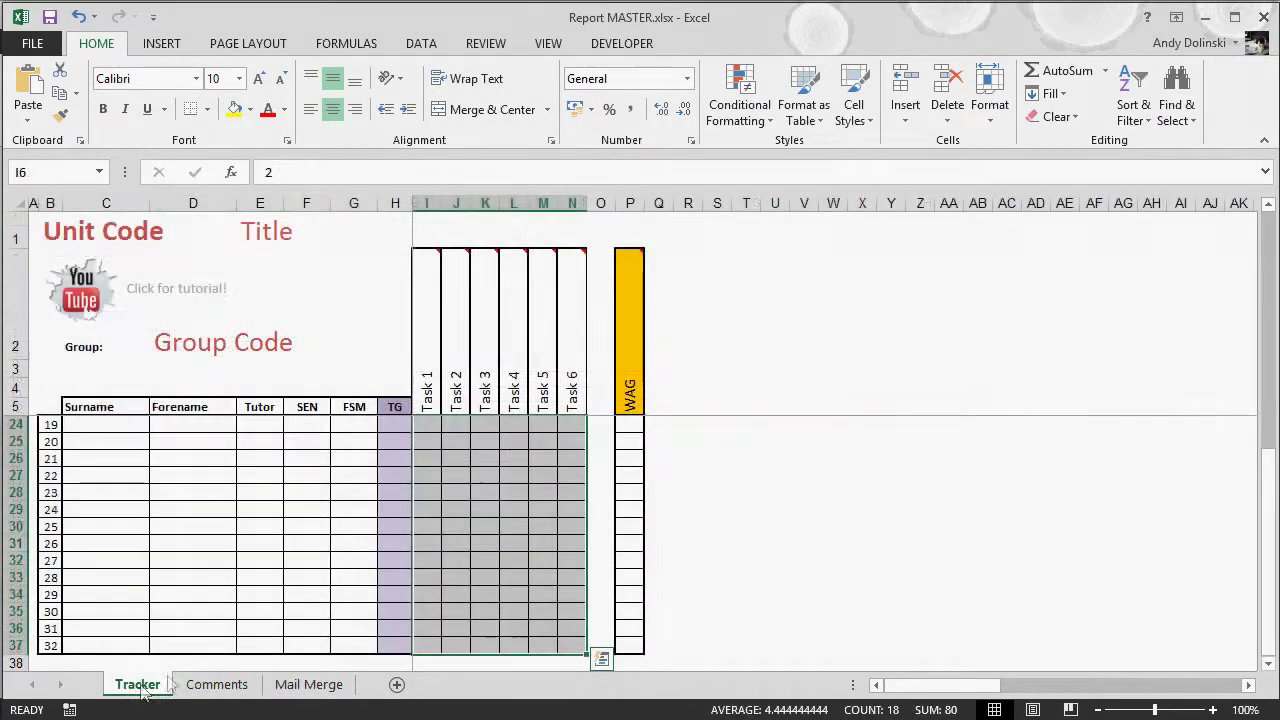
{"action": "left_click", "coordinate": [355, 562]}
{"action": "scroll", "coordinate": [395, 566], "scroll_direction": "up", "scroll_amount": 6}
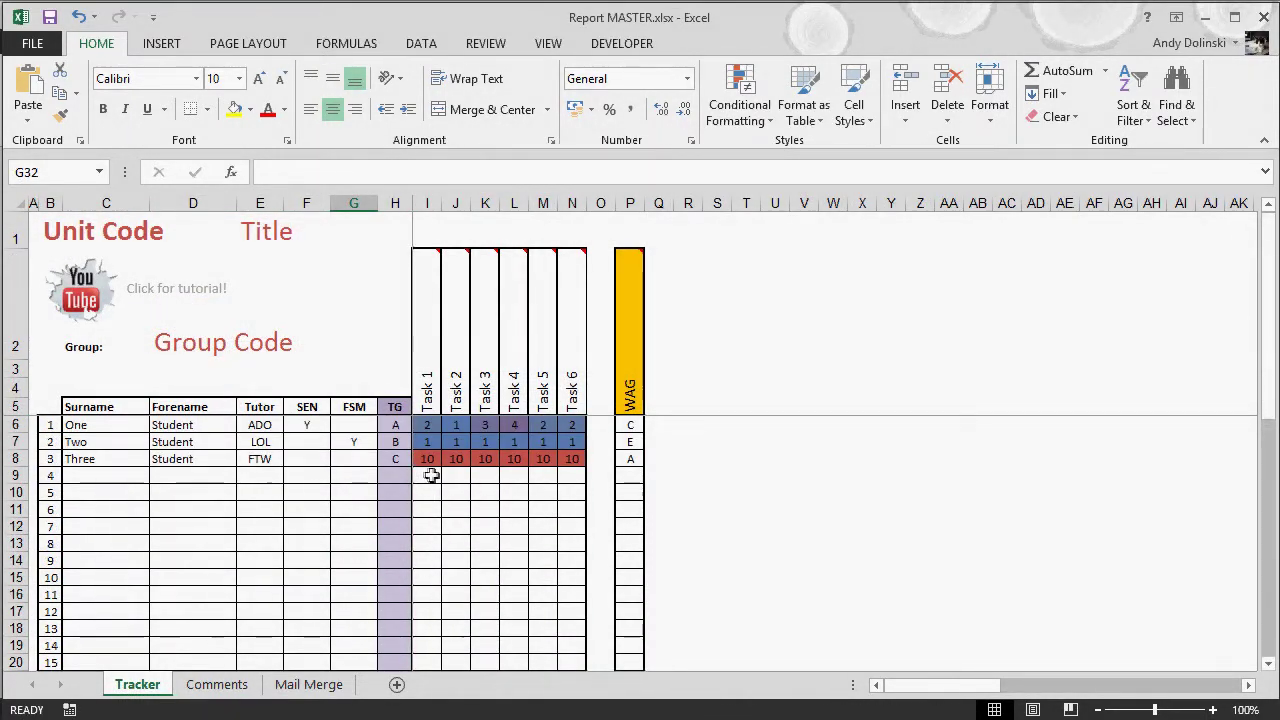
{"action": "left_click", "coordinate": [430, 476]}
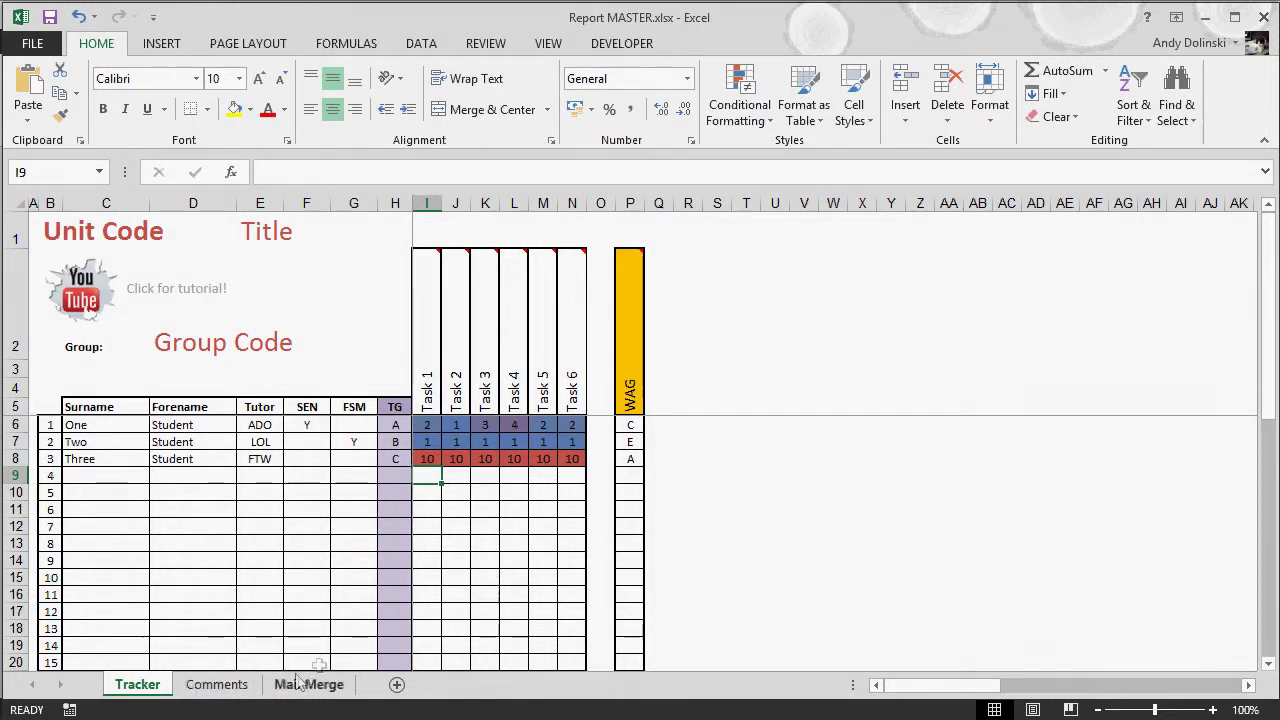
- Close Report MASTER.xlsx with its changes saved and switch to the Report Template.docx document in Word
{"action": "left_click", "coordinate": [1264, 17]}
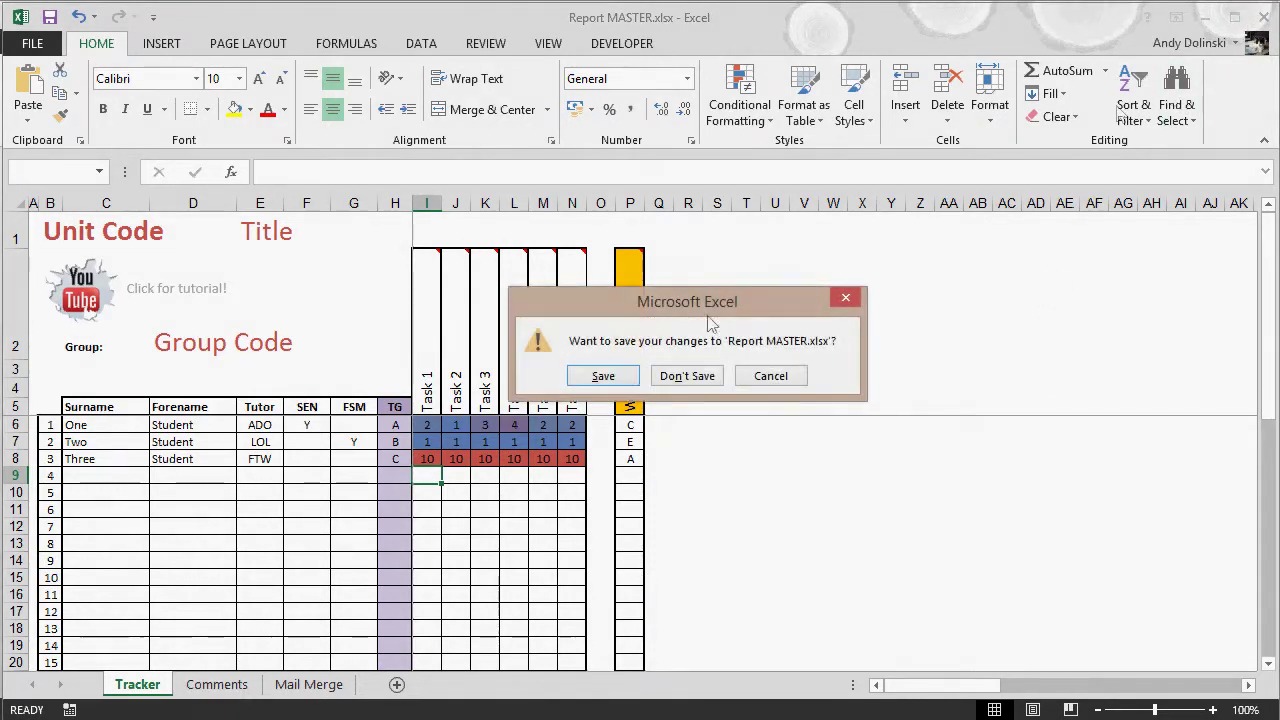
{"action": "left_click", "coordinate": [604, 377]}
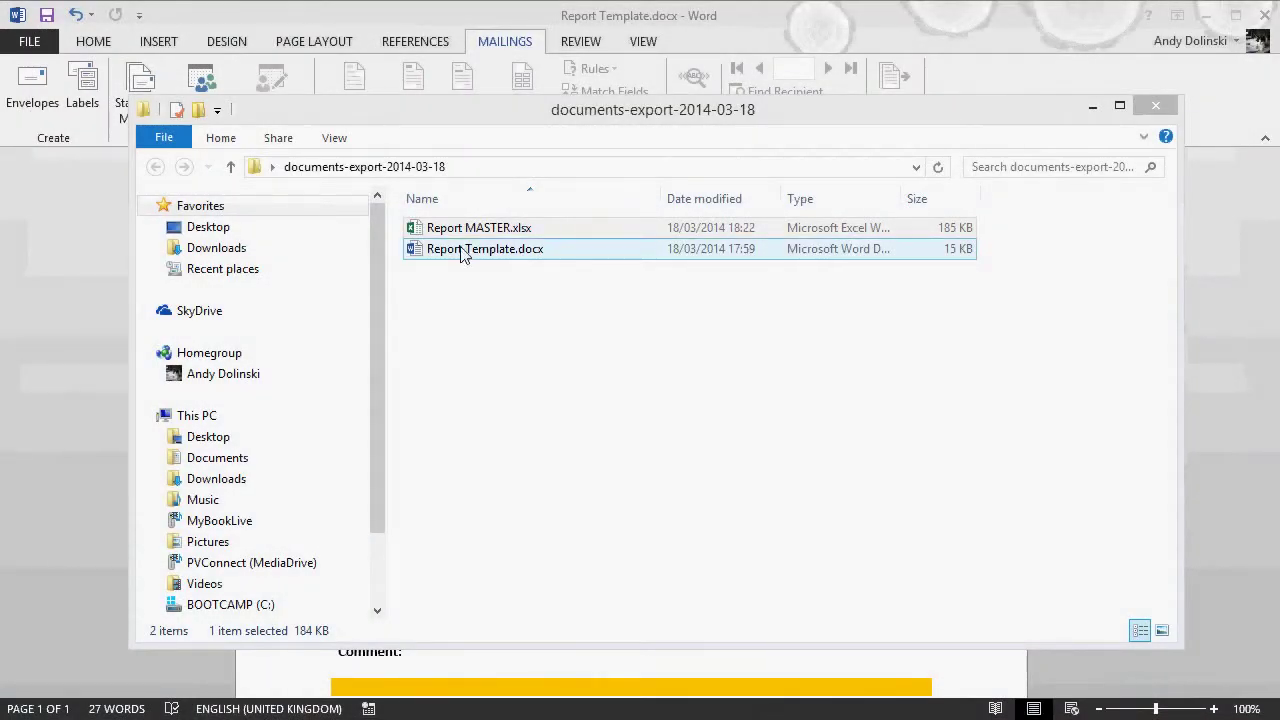
{"action": "left_click", "coordinate": [63, 284]}
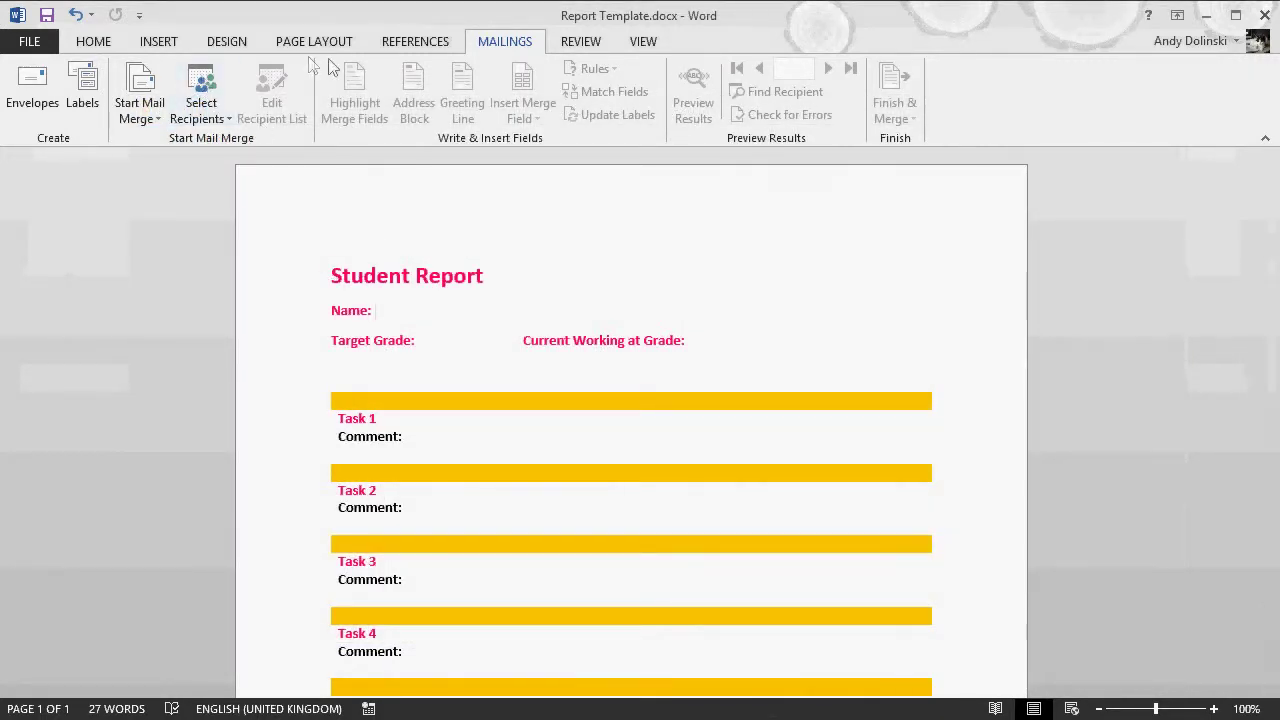
- Connect the document to the existing recipient list Report MASTER.xlsx in the documents-export-2014-03-18 desktop folder, using its 'Mail Merge$' table
{"action": "left_click", "coordinate": [185, 115]}
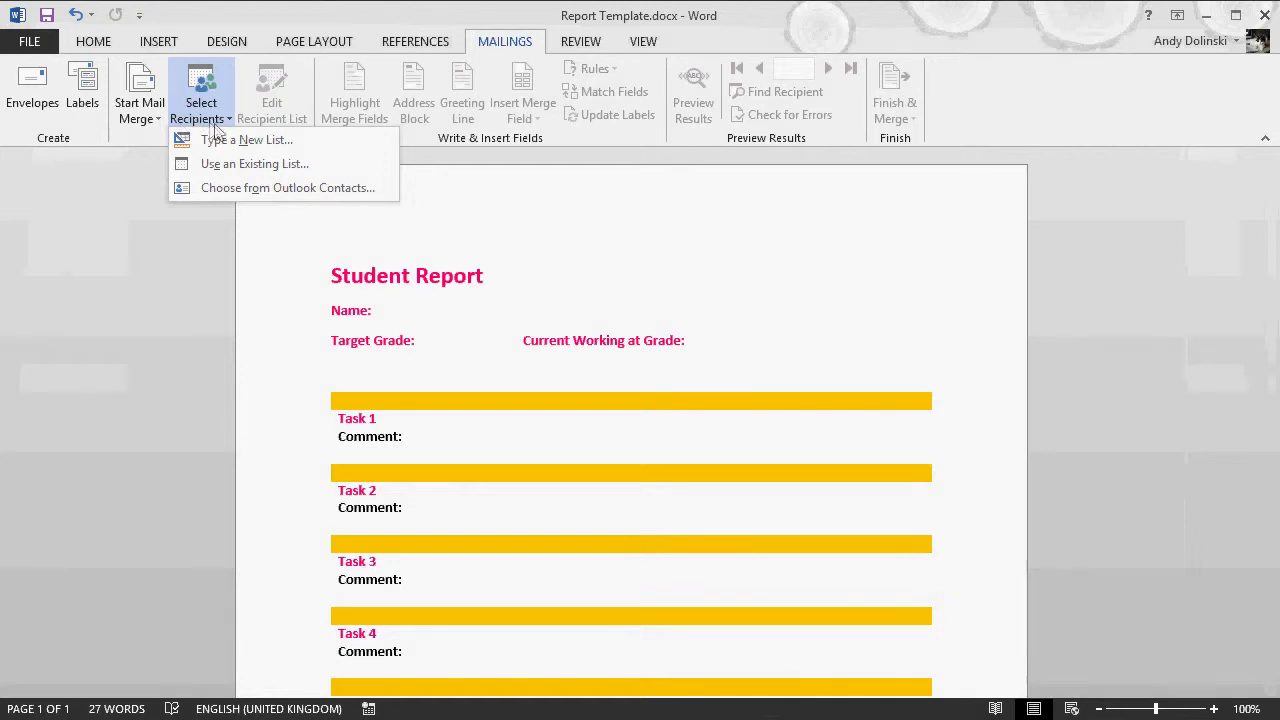
{"action": "left_click", "coordinate": [250, 164]}
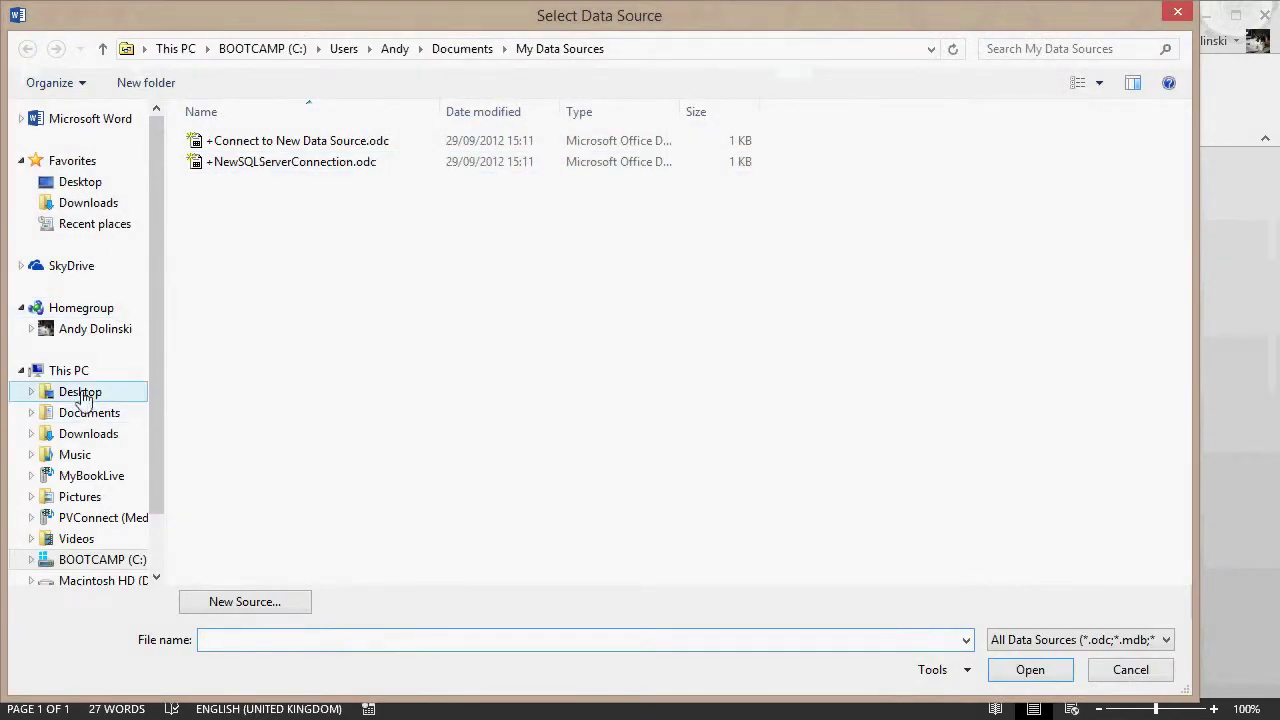
{"action": "left_click", "coordinate": [117, 392]}
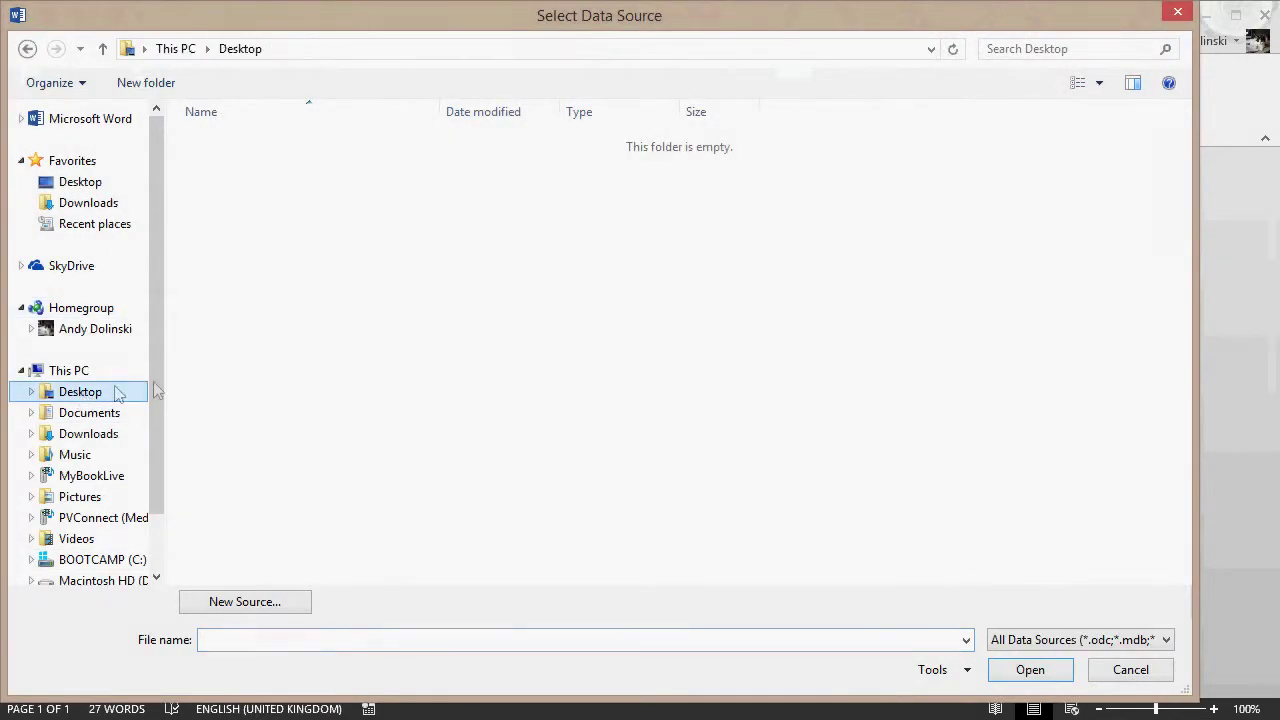
{"action": "left_click", "coordinate": [31, 391]}
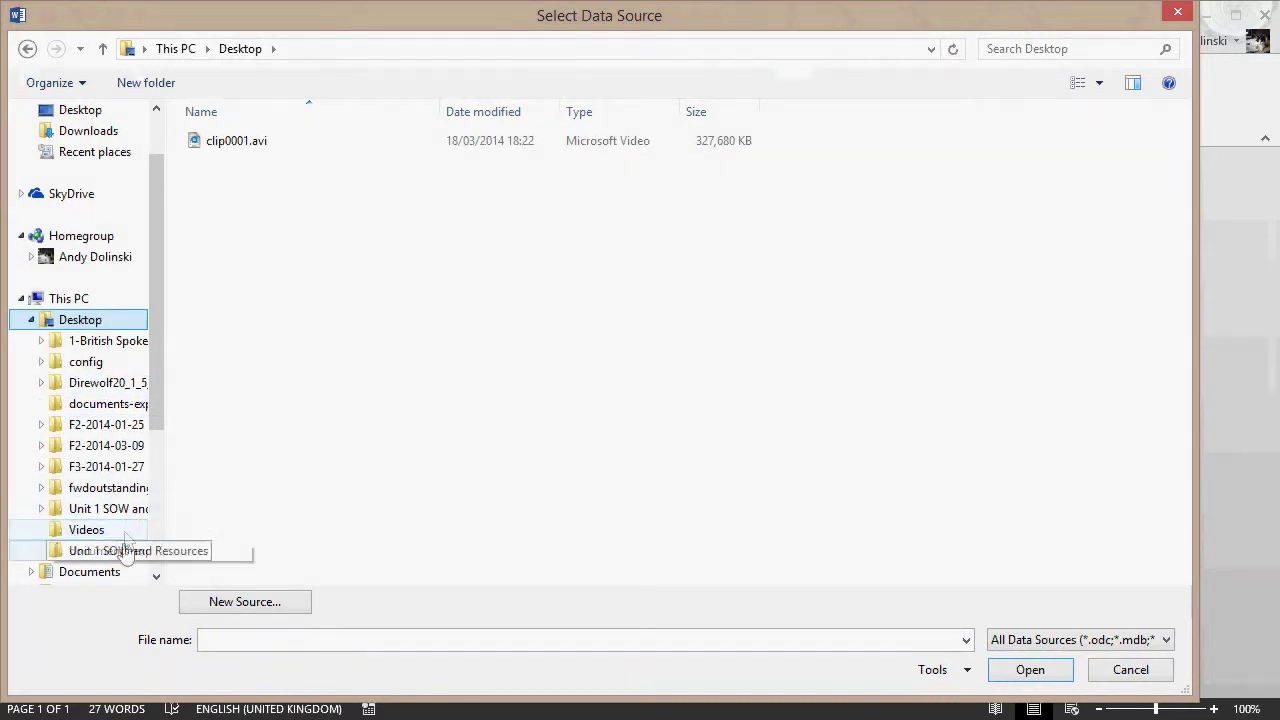
{"action": "left_click", "coordinate": [103, 553]}
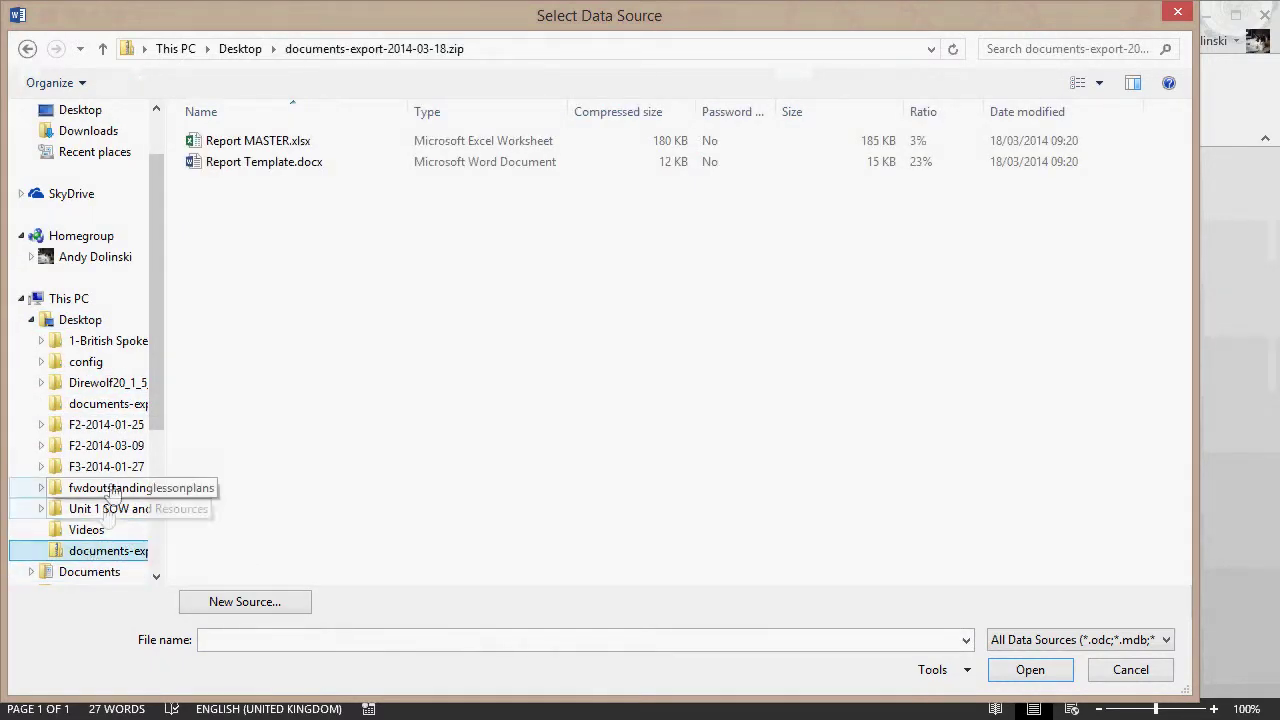
{"action": "left_click", "coordinate": [115, 403]}
{"action": "left_click", "coordinate": [266, 170]}
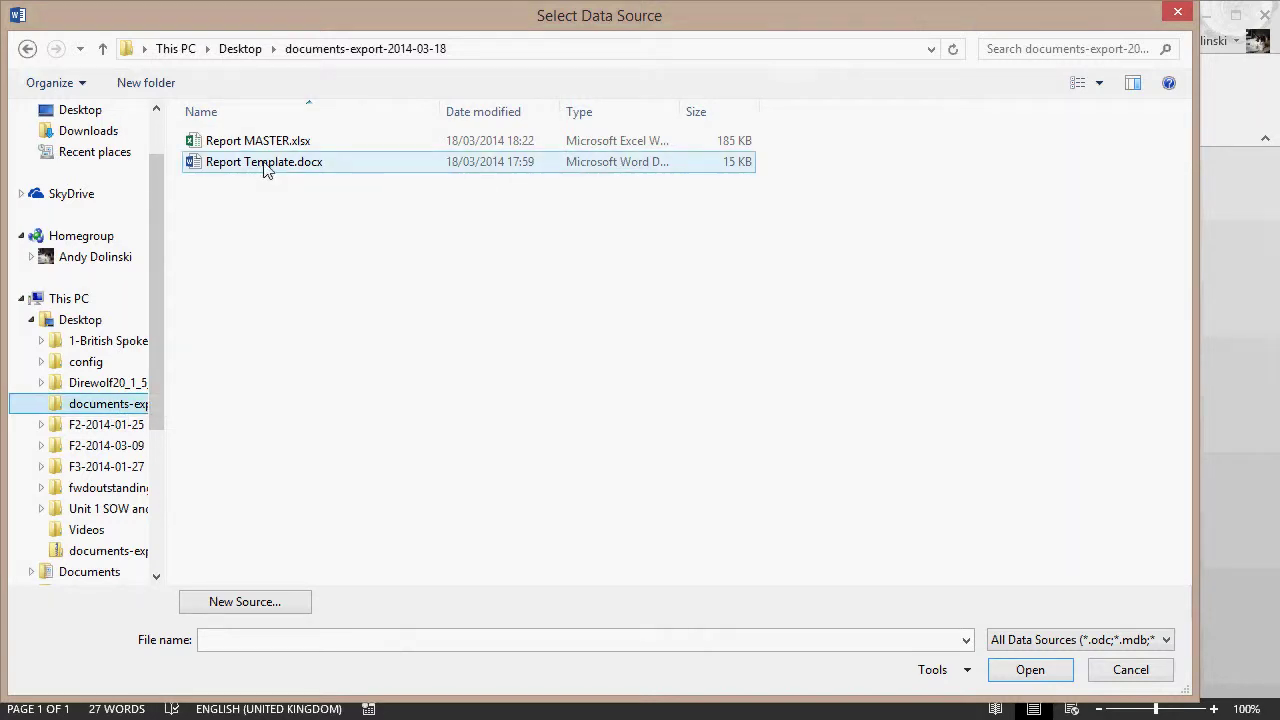
{"action": "double_click", "coordinate": [256, 141]}
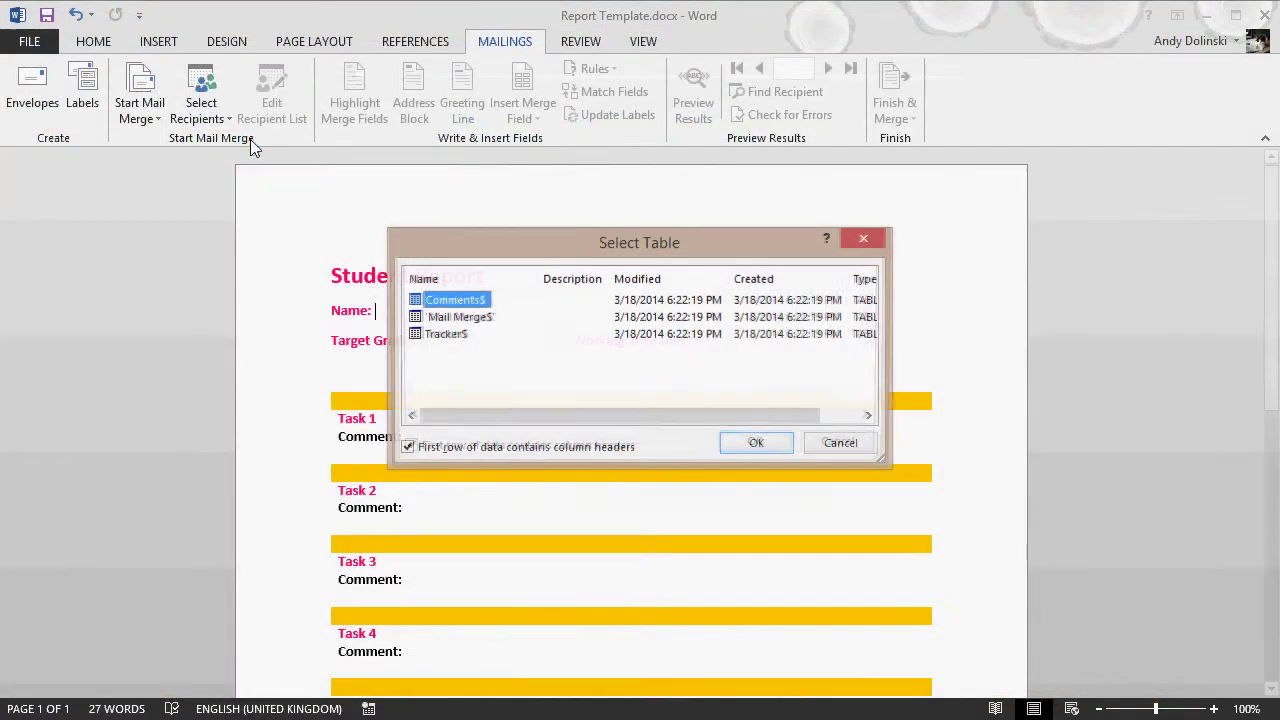
{"action": "left_click", "coordinate": [461, 318]}
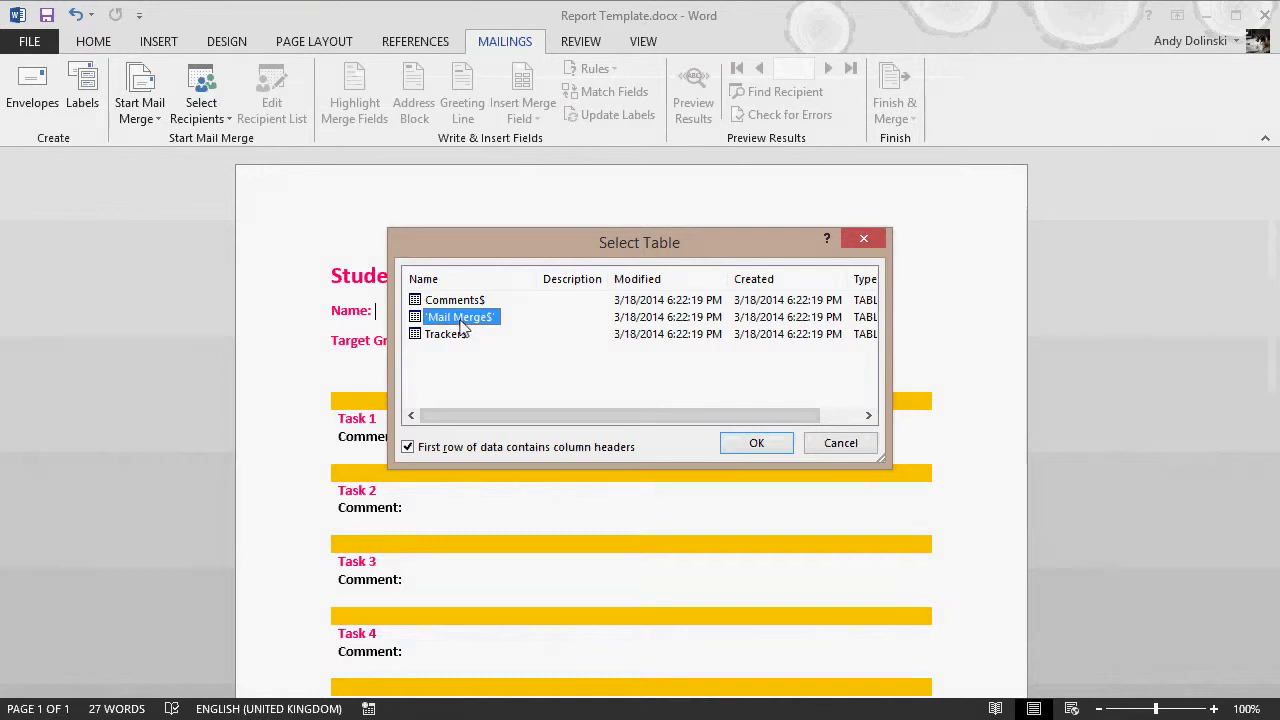
{"action": "left_click", "coordinate": [752, 444]}
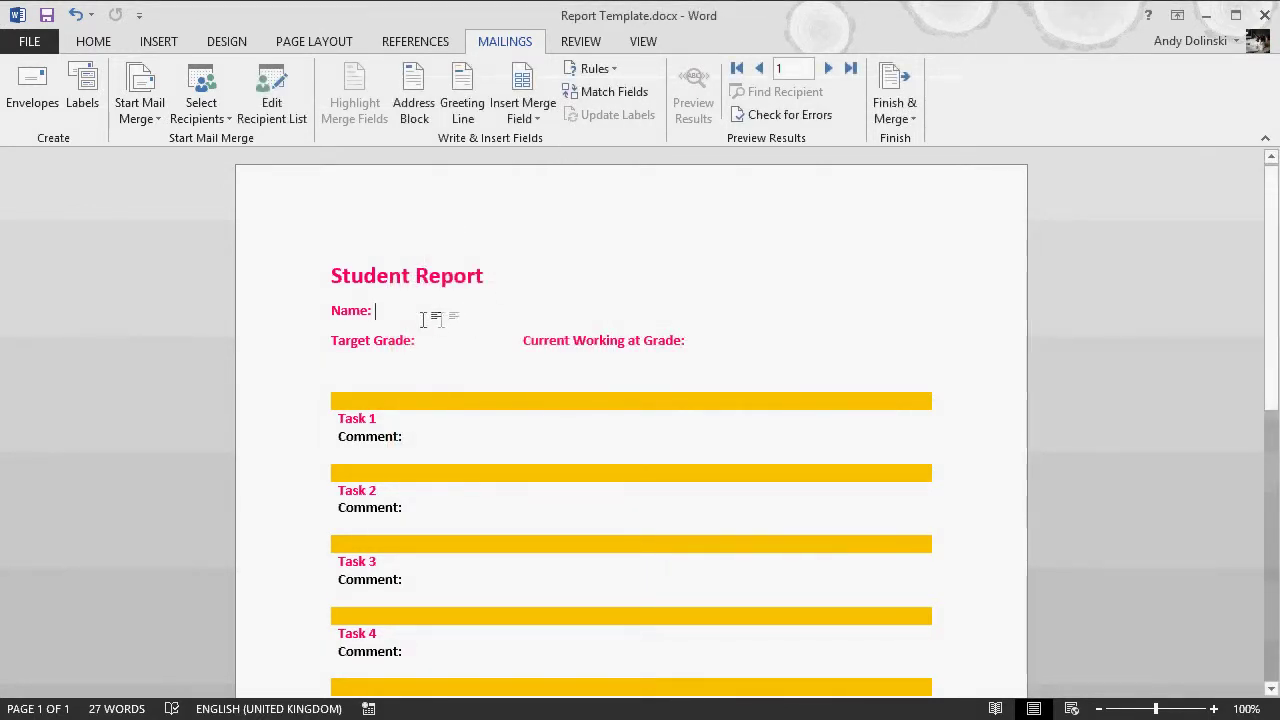
- Insert the Surname and Forename merge fields after the Name label, separated by a comma and a space
{"action": "left_click", "coordinate": [530, 118]}
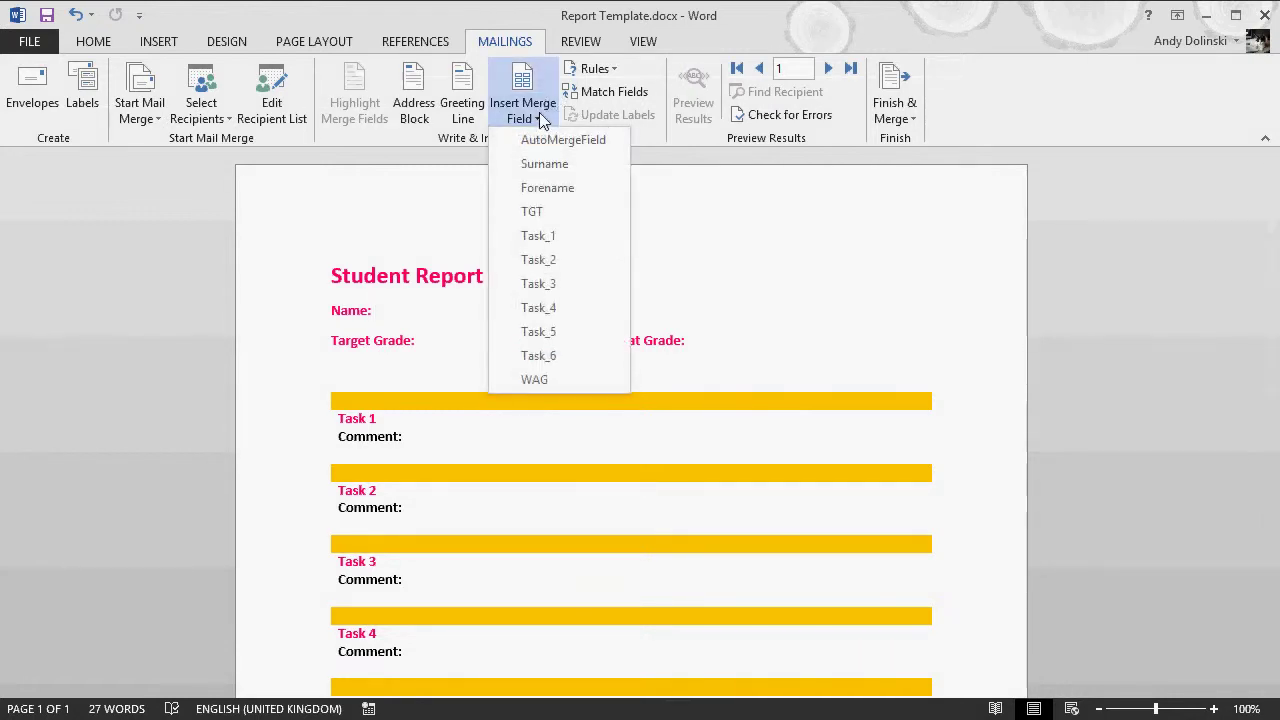
{"action": "left_click", "coordinate": [553, 166]}
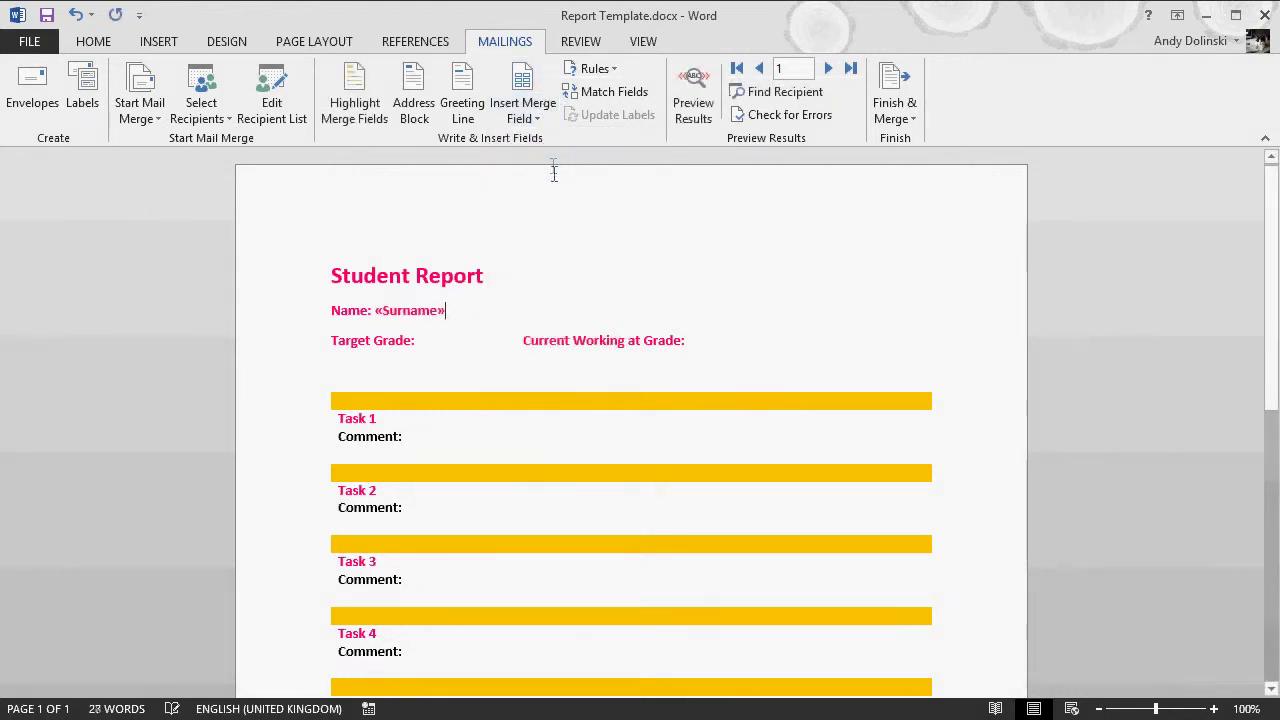
{"action": "type", "text": ","}
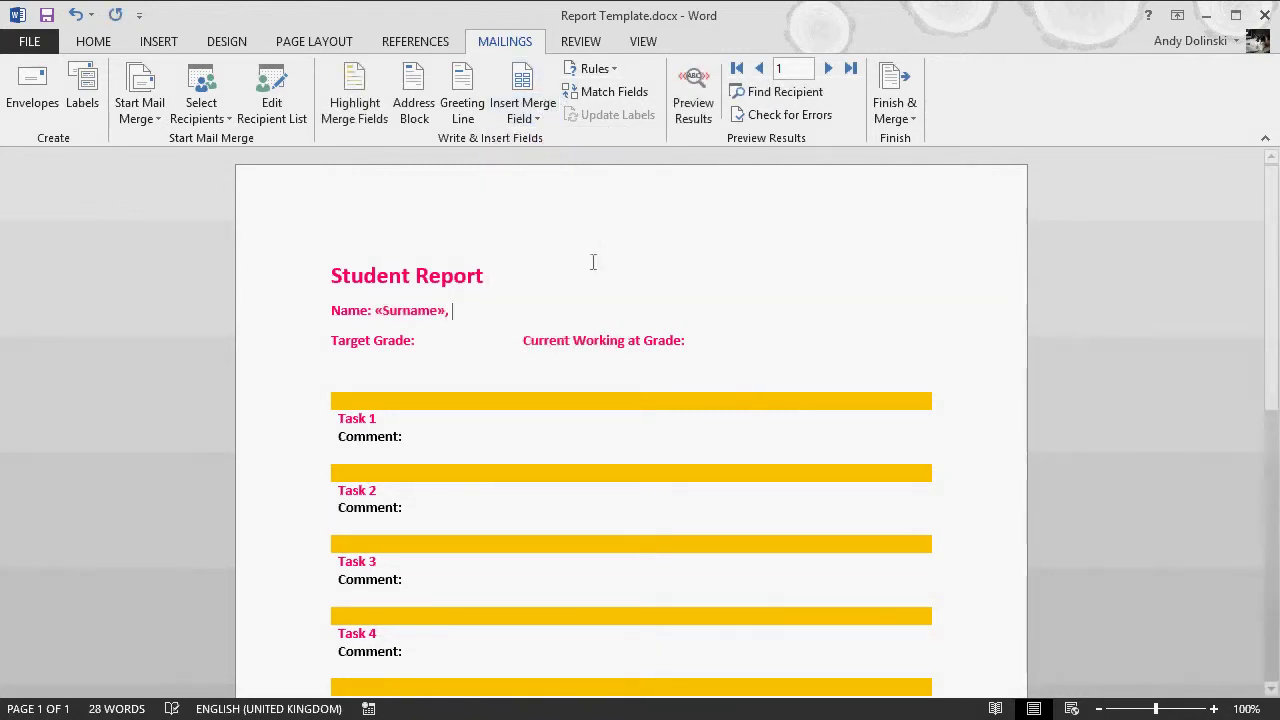
{"action": "left_click", "coordinate": [522, 80]}
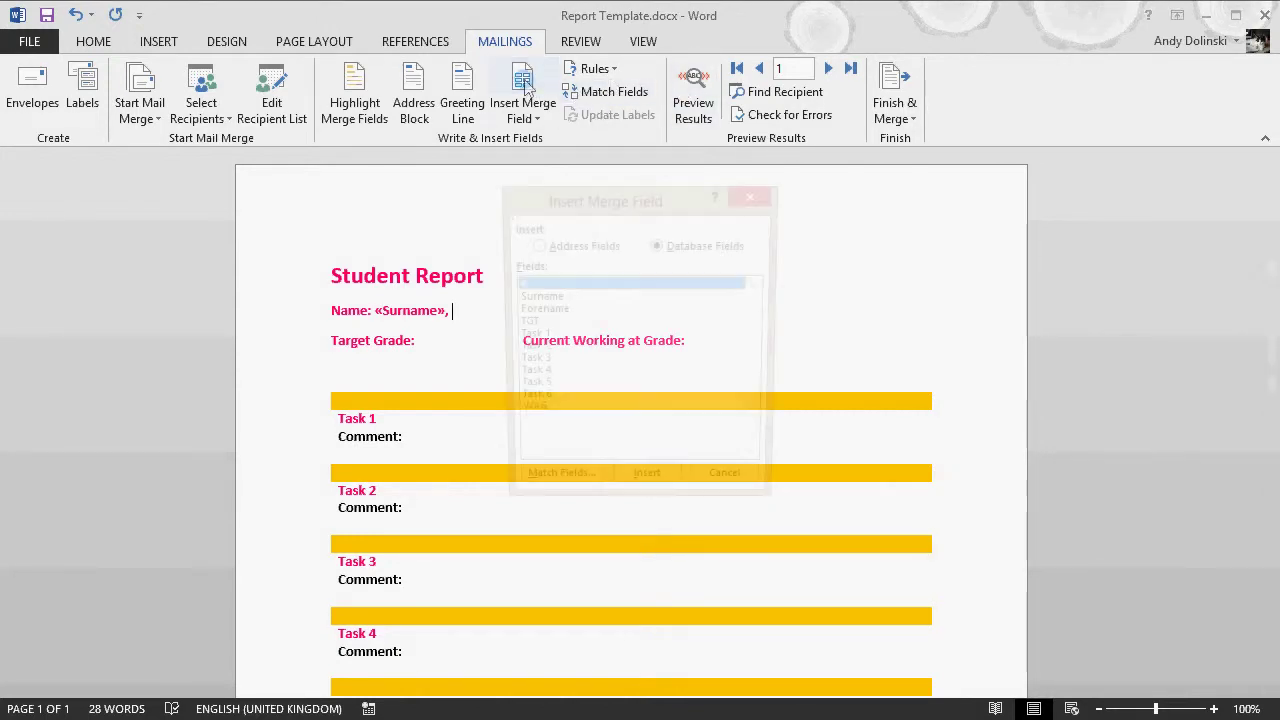
{"action": "left_click", "coordinate": [542, 311]}
{"action": "left_click", "coordinate": [647, 488]}
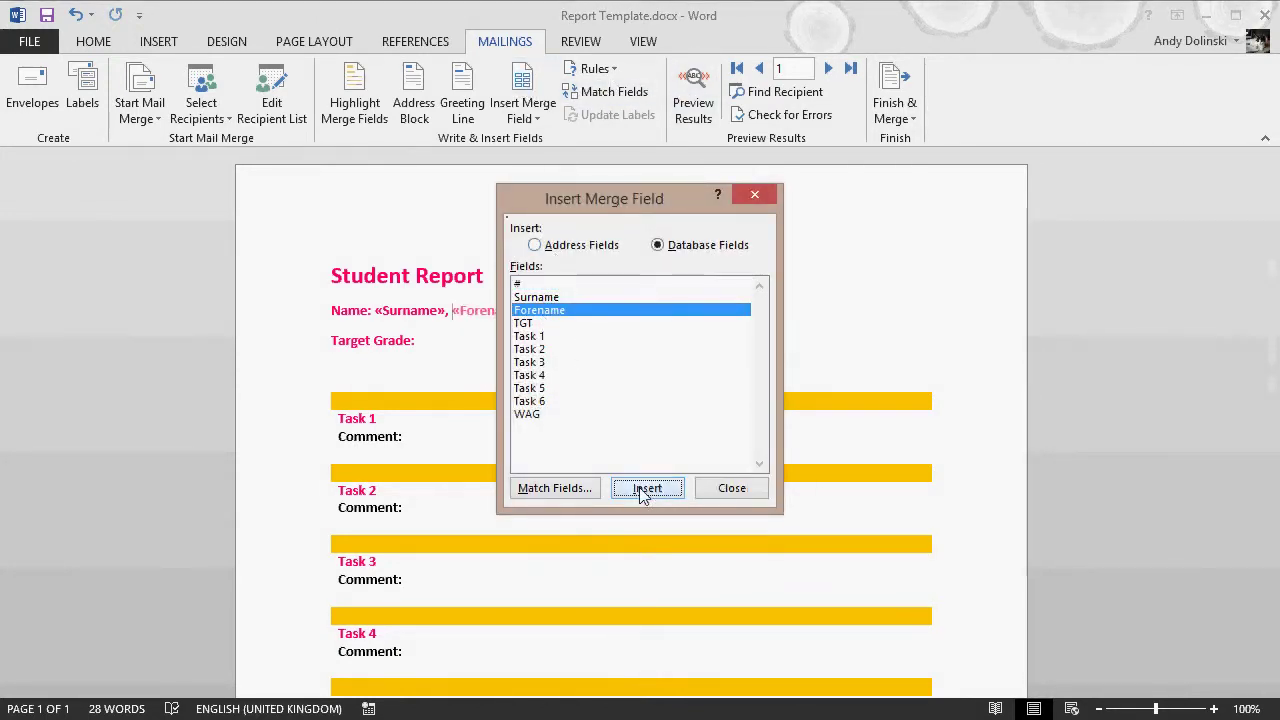
{"action": "left_click", "coordinate": [732, 488]}
- Format the Surname and Forename merge fields as black text without bold
{"action": "left_click_drag", "start_coordinate": [535, 311], "coordinate": [368, 314]}
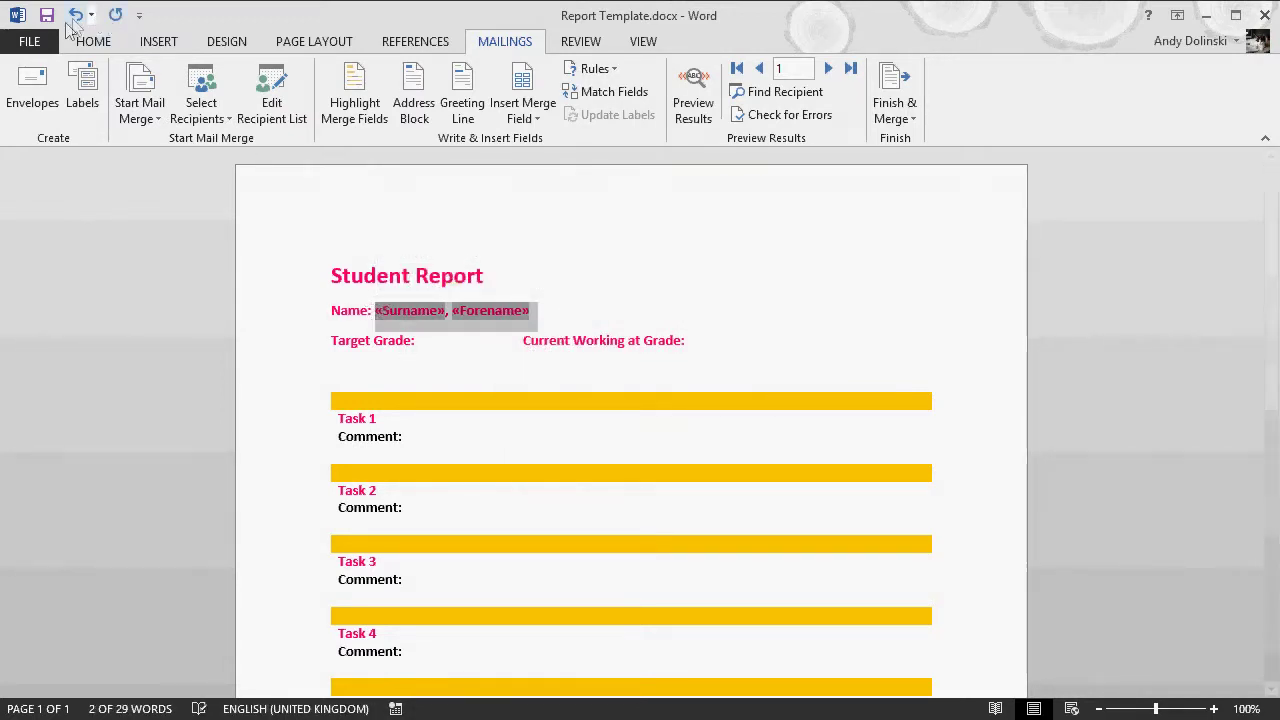
{"action": "left_click", "coordinate": [93, 41]}
{"action": "left_click", "coordinate": [172, 107]}
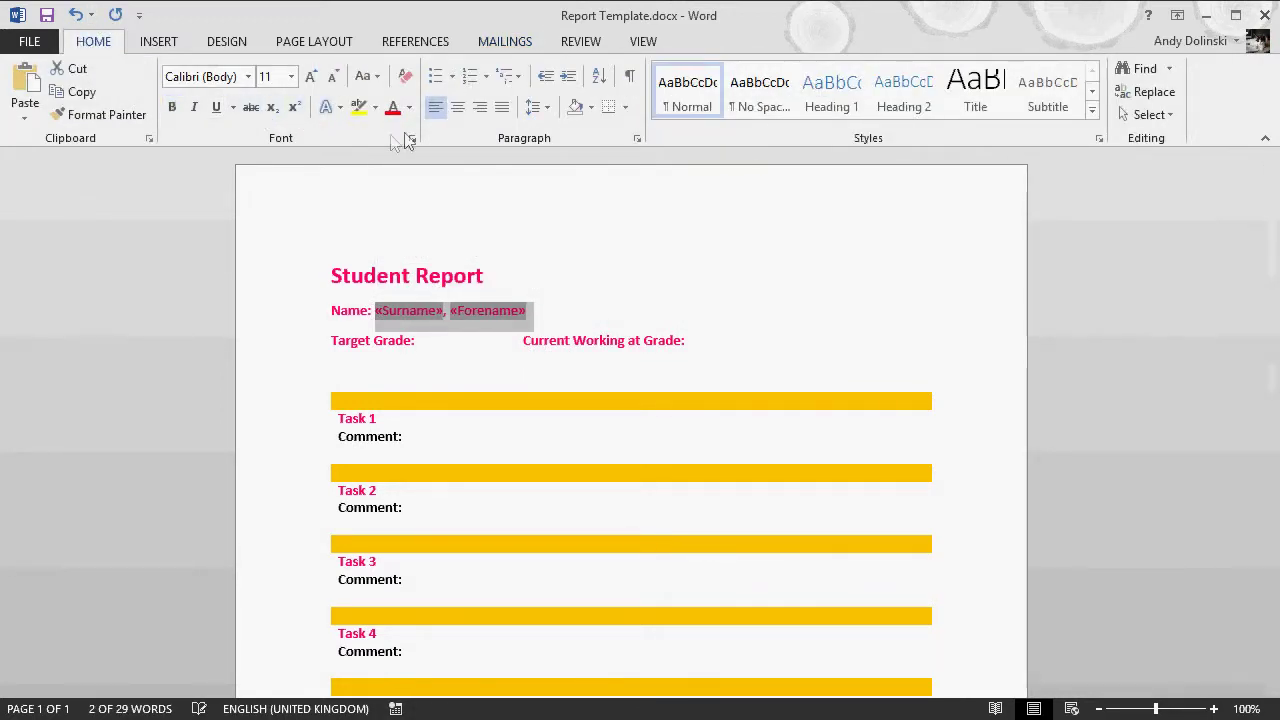
{"action": "left_click", "coordinate": [409, 108]}
{"action": "left_click", "coordinate": [409, 176]}
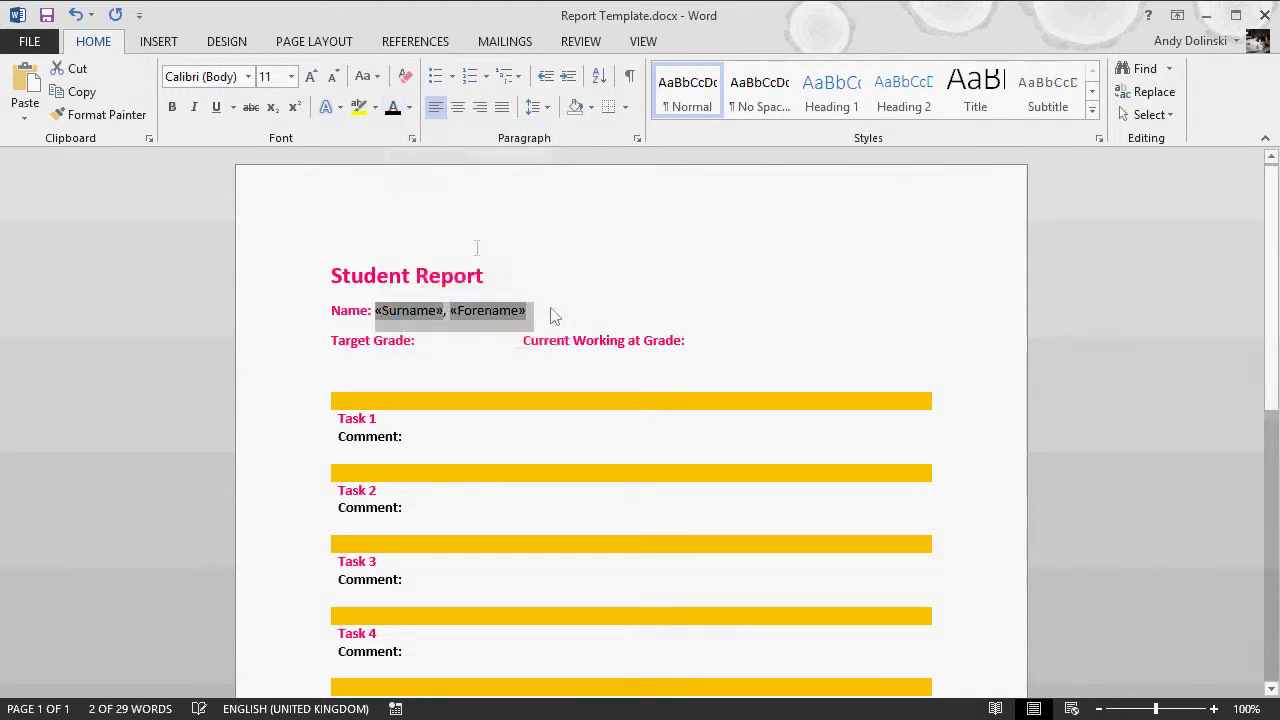
{"action": "left_click", "coordinate": [566, 314]}
- Insert the TGT merge field after Target Grade and the WAG merge field after Current Working at Grade
{"action": "left_click", "coordinate": [426, 342]}
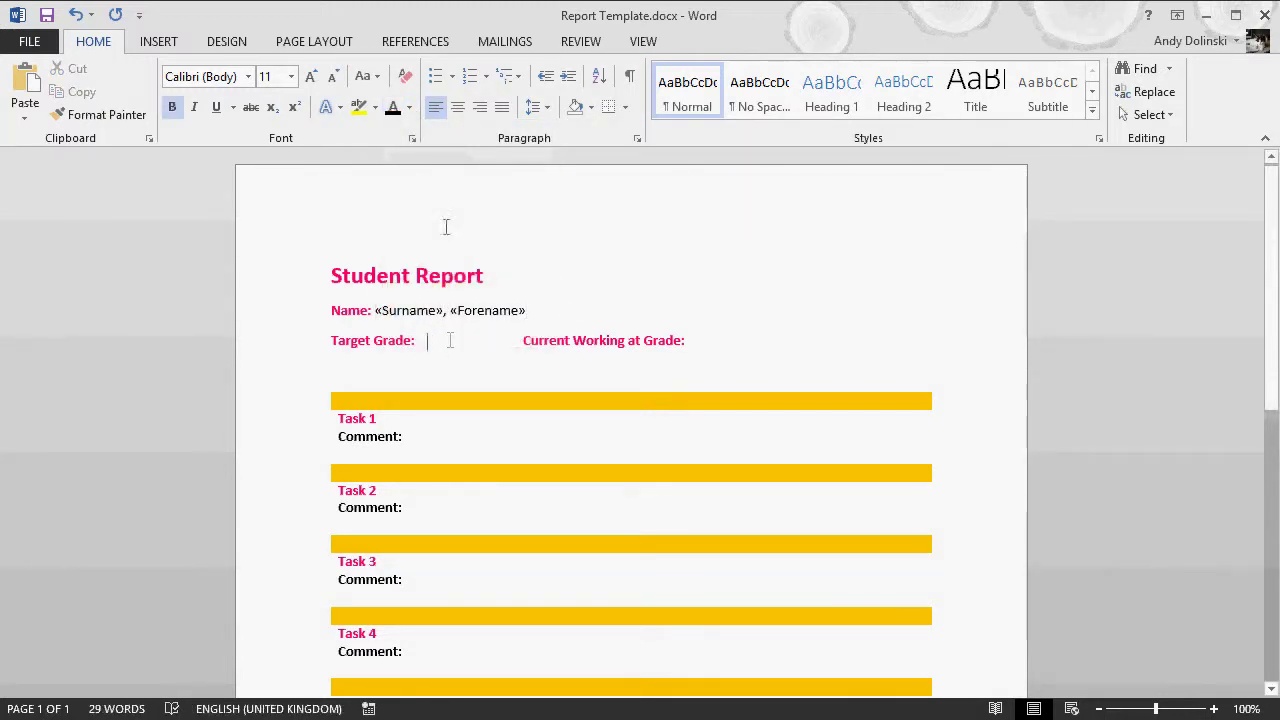
{"action": "left_click", "coordinate": [505, 41]}
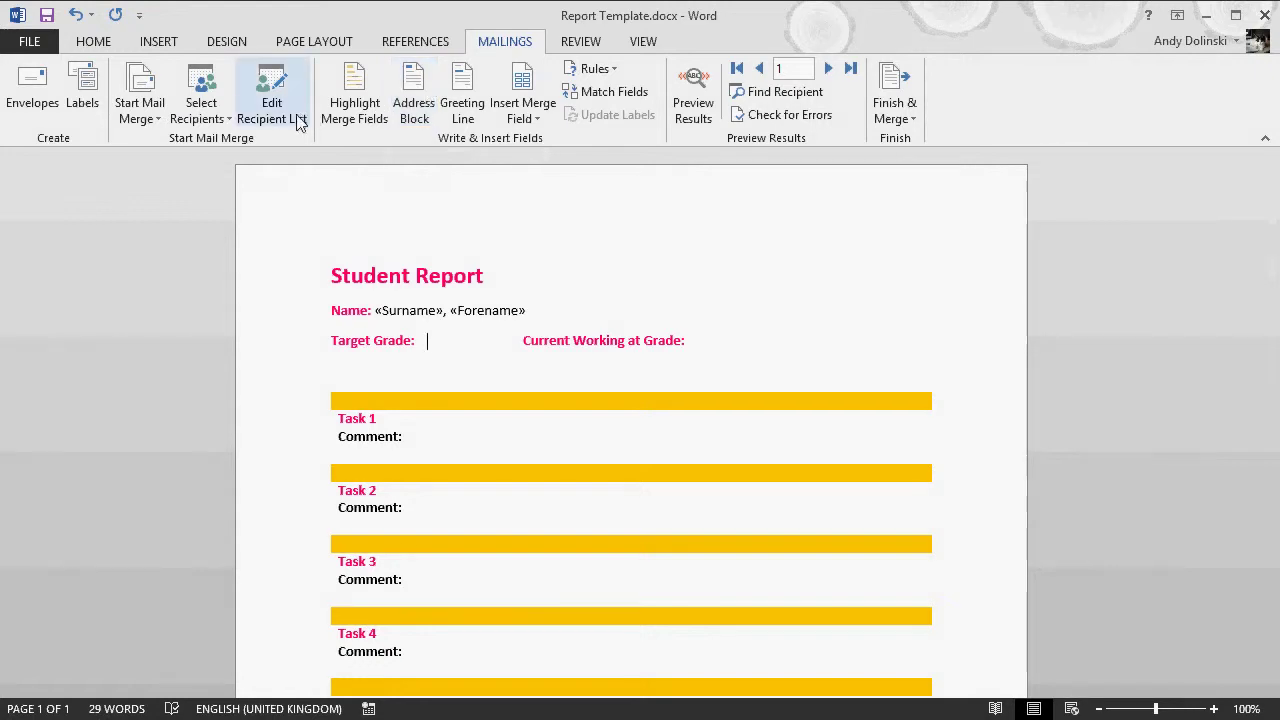
{"action": "left_click", "coordinate": [531, 121]}
{"action": "left_click", "coordinate": [555, 216]}
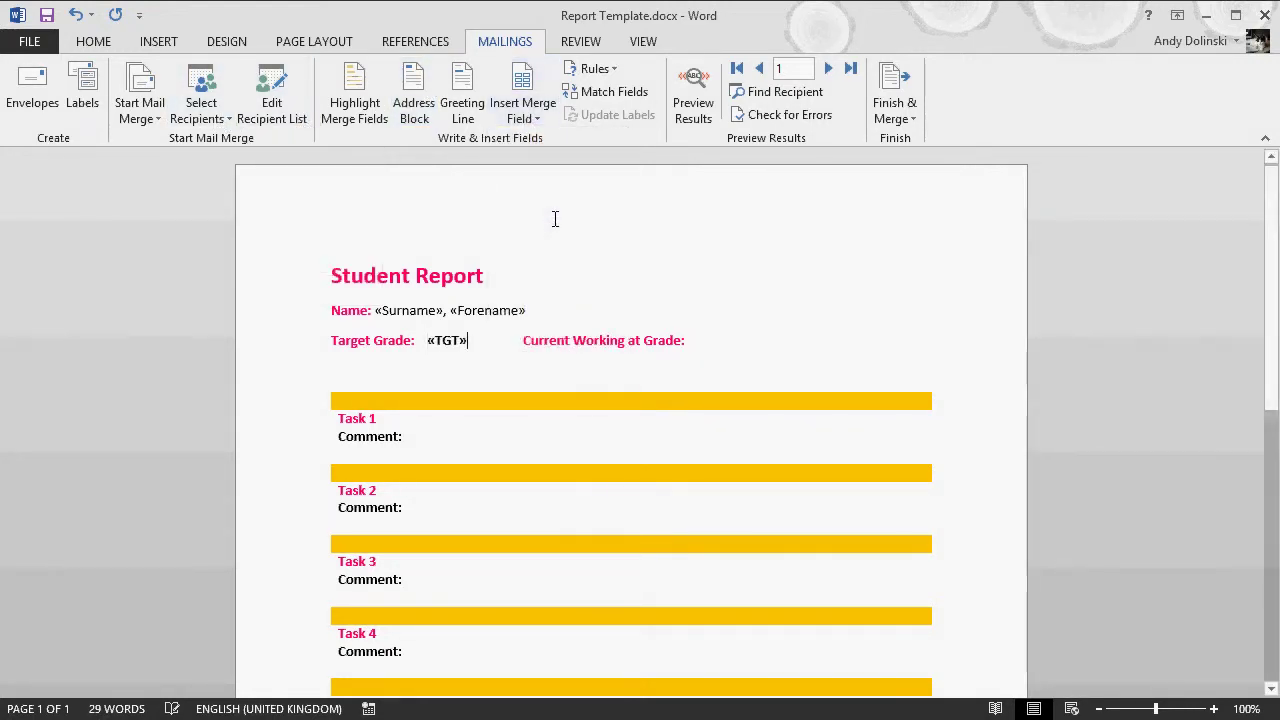
{"action": "left_click", "coordinate": [694, 340]}
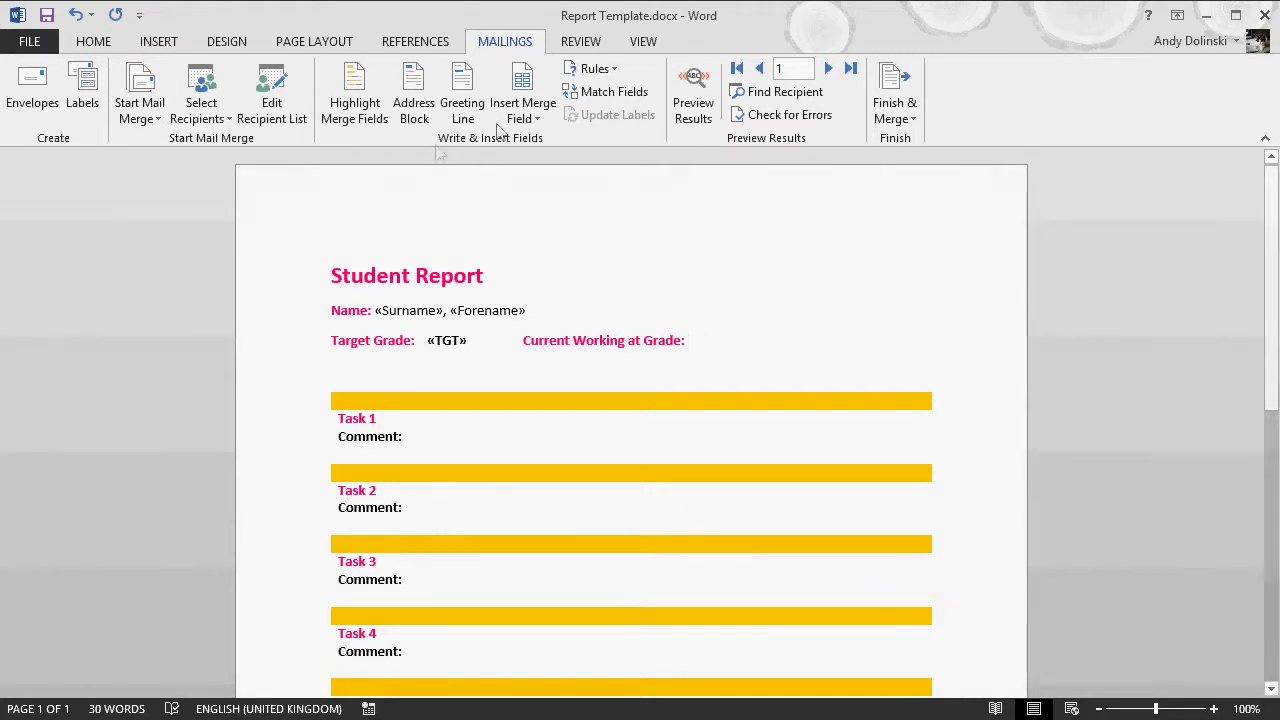
{"action": "left_click", "coordinate": [528, 112]}
{"action": "left_click", "coordinate": [540, 379]}
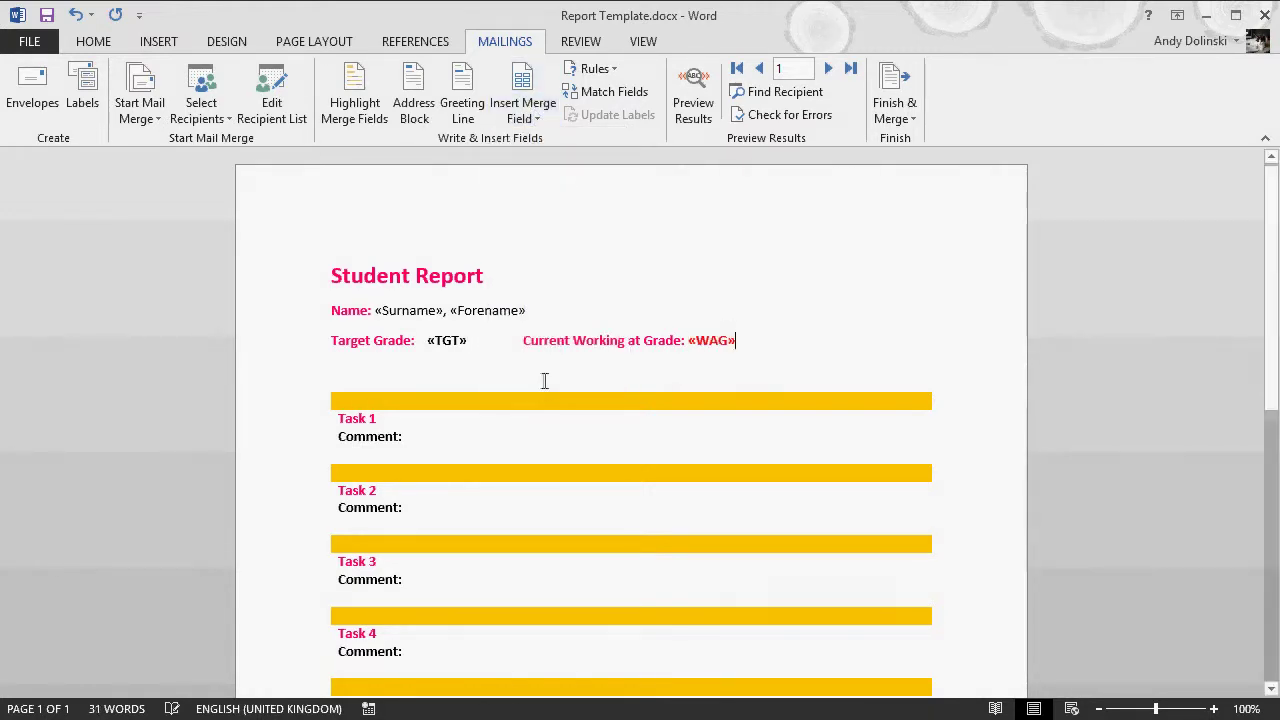
- Make the WAG merge field black and remove bold from both the WAG and TGT fields
{"action": "left_click", "coordinate": [697, 337]}
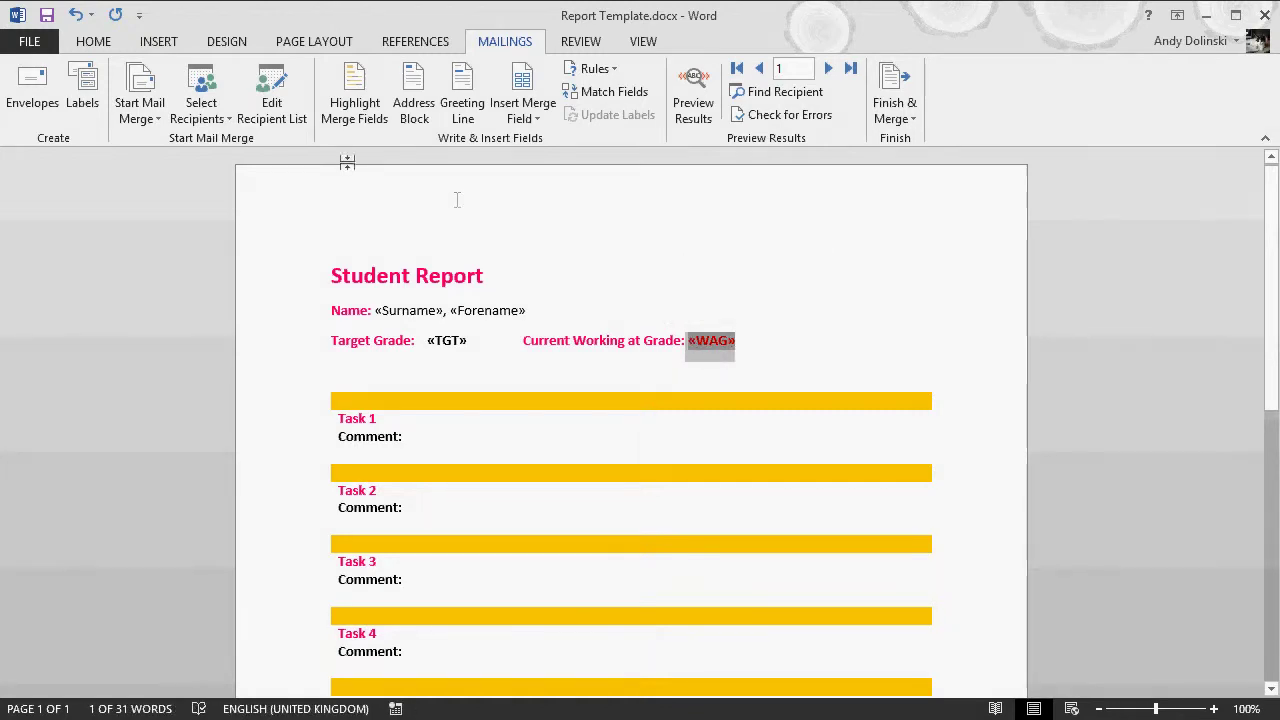
{"action": "left_click", "coordinate": [95, 42]}
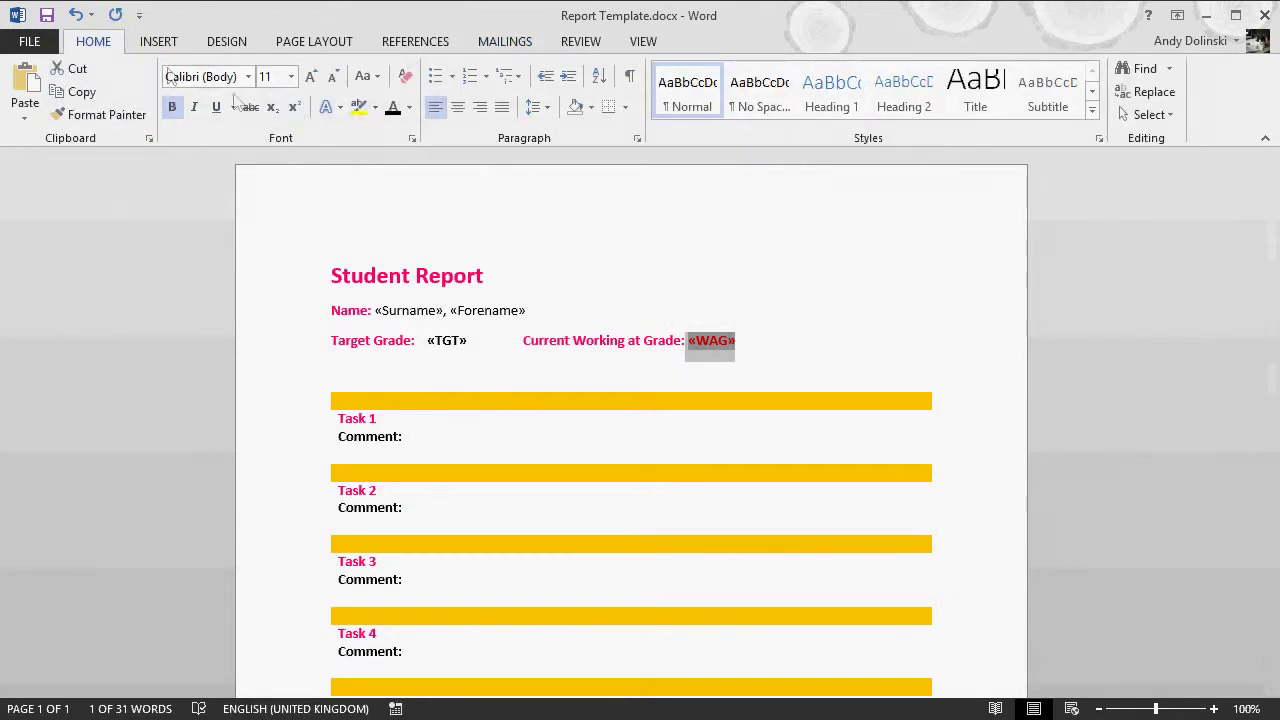
{"action": "left_click", "coordinate": [391, 107]}
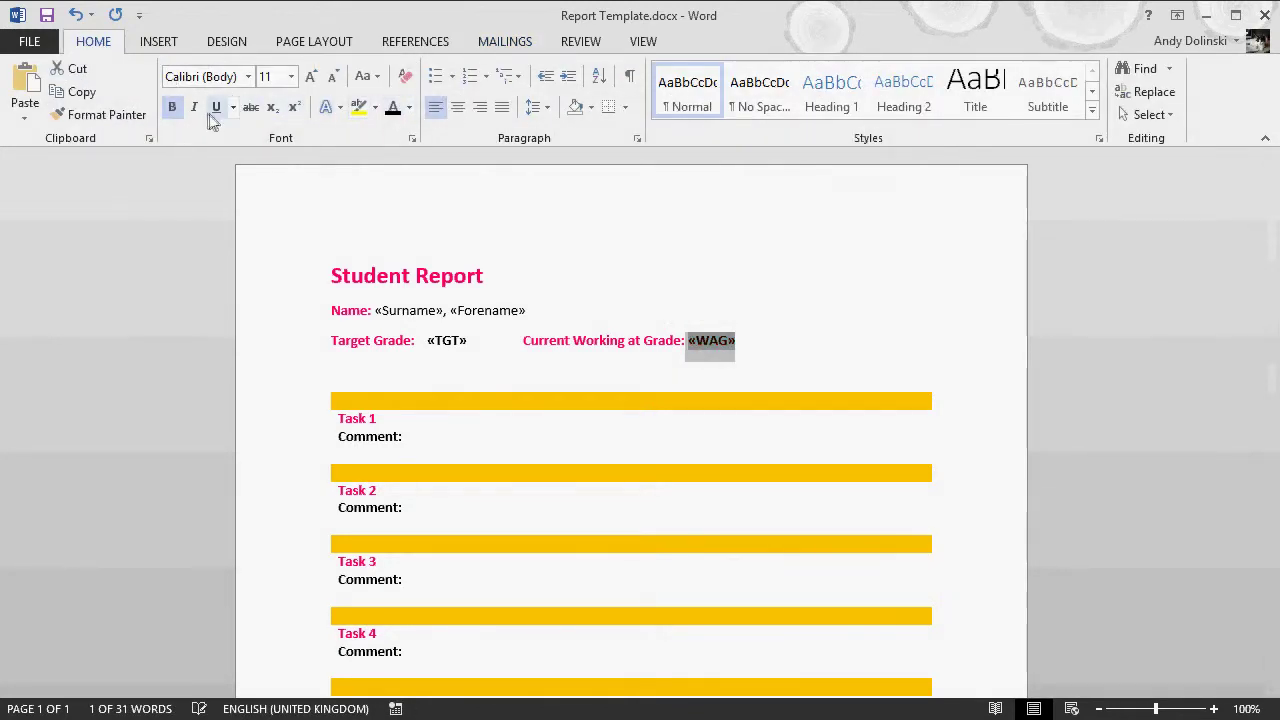
{"action": "left_click", "coordinate": [466, 341]}
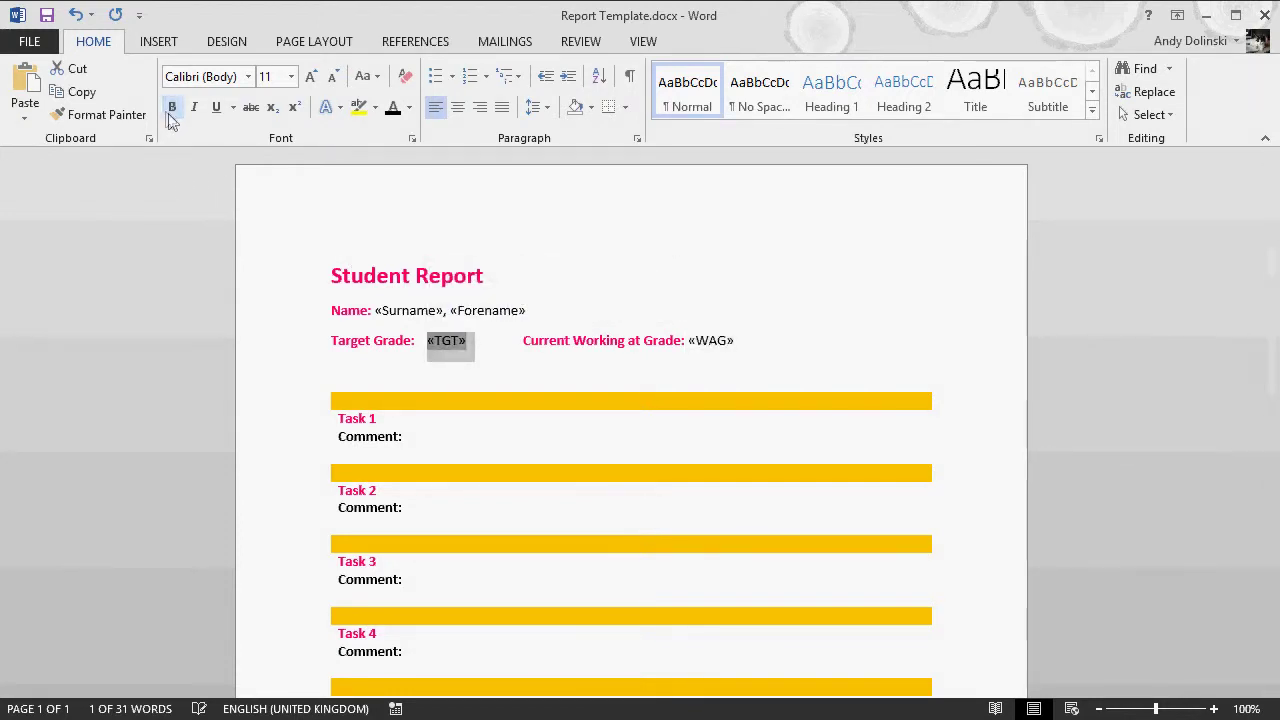
- Insert the Task_1 merge field beside the Comment label of Task 1
{"action": "left_click", "coordinate": [491, 423]}
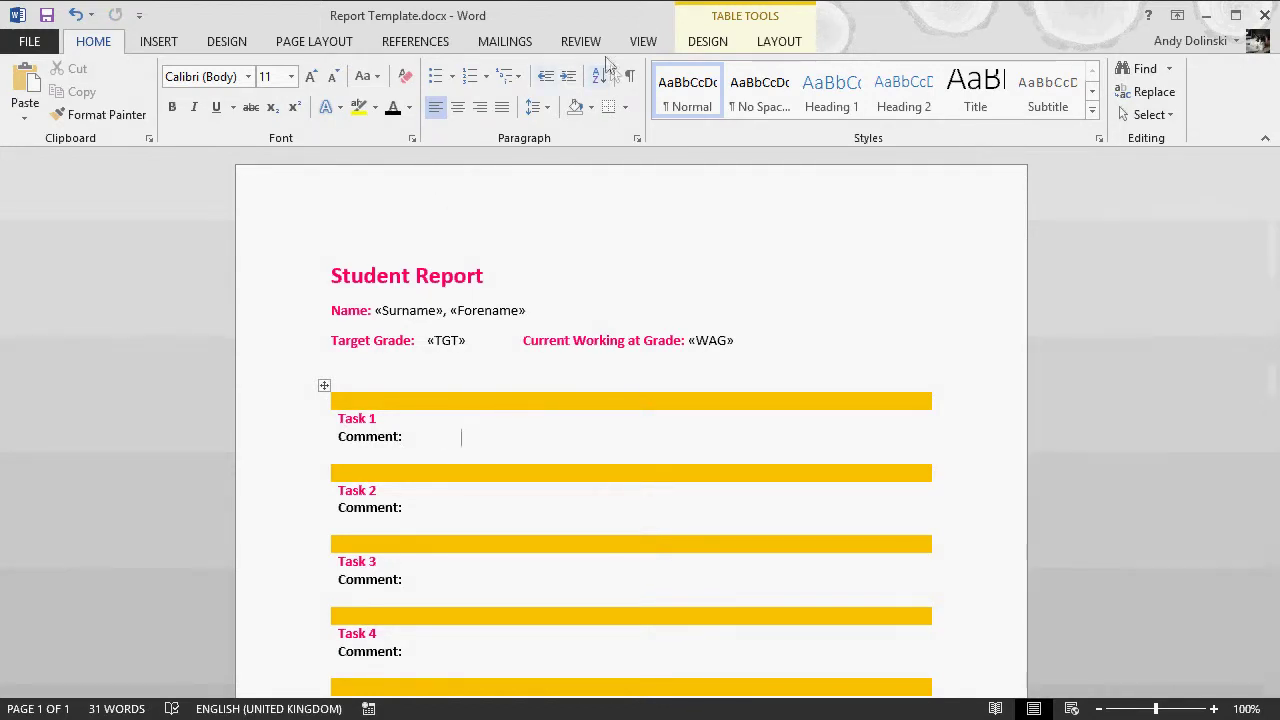
{"action": "left_click", "coordinate": [522, 40]}
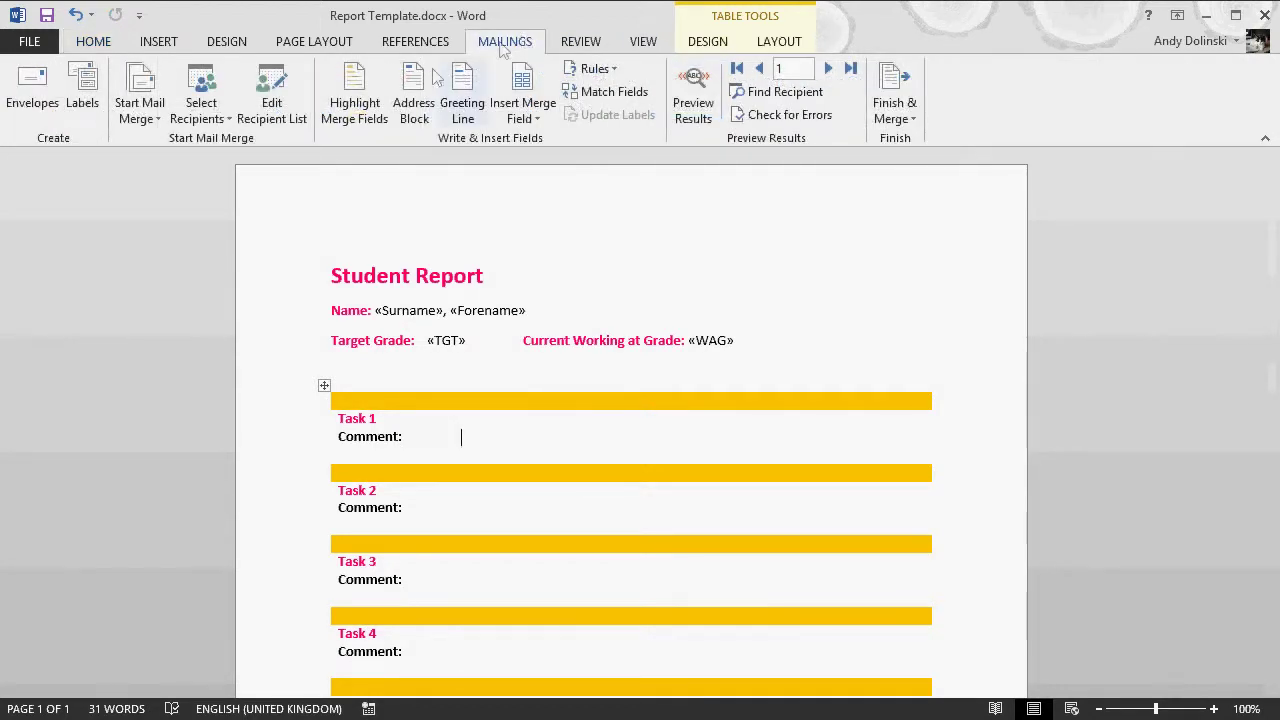
{"action": "left_click", "coordinate": [272, 110]}
{"action": "left_click", "coordinate": [918, 128]}
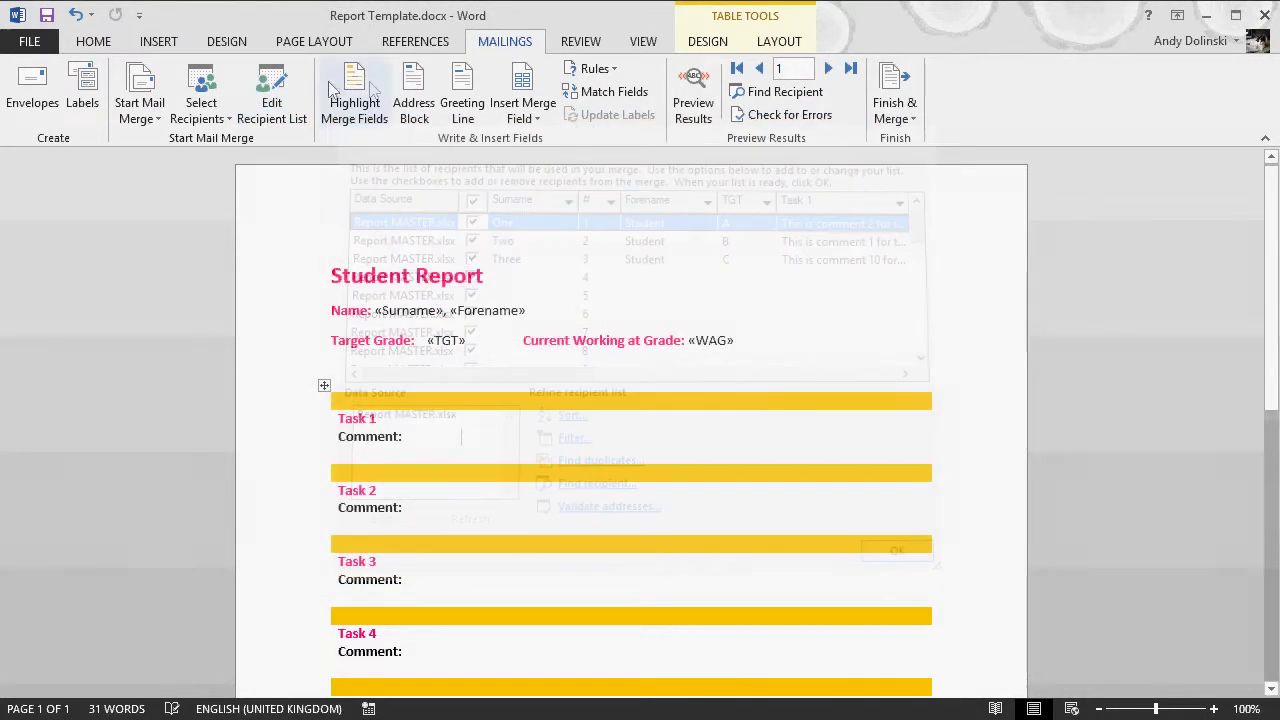
{"action": "left_click", "coordinate": [210, 110]}
{"action": "left_click", "coordinate": [530, 115]}
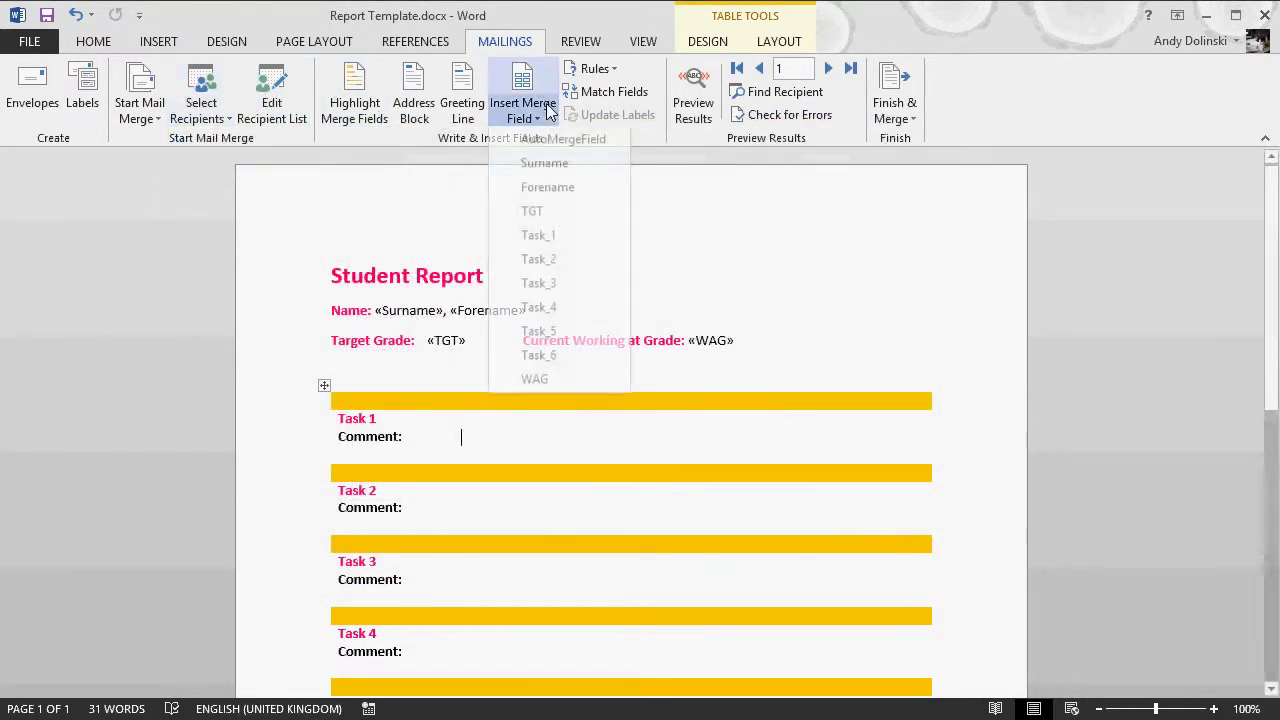
{"action": "left_click", "coordinate": [546, 249]}
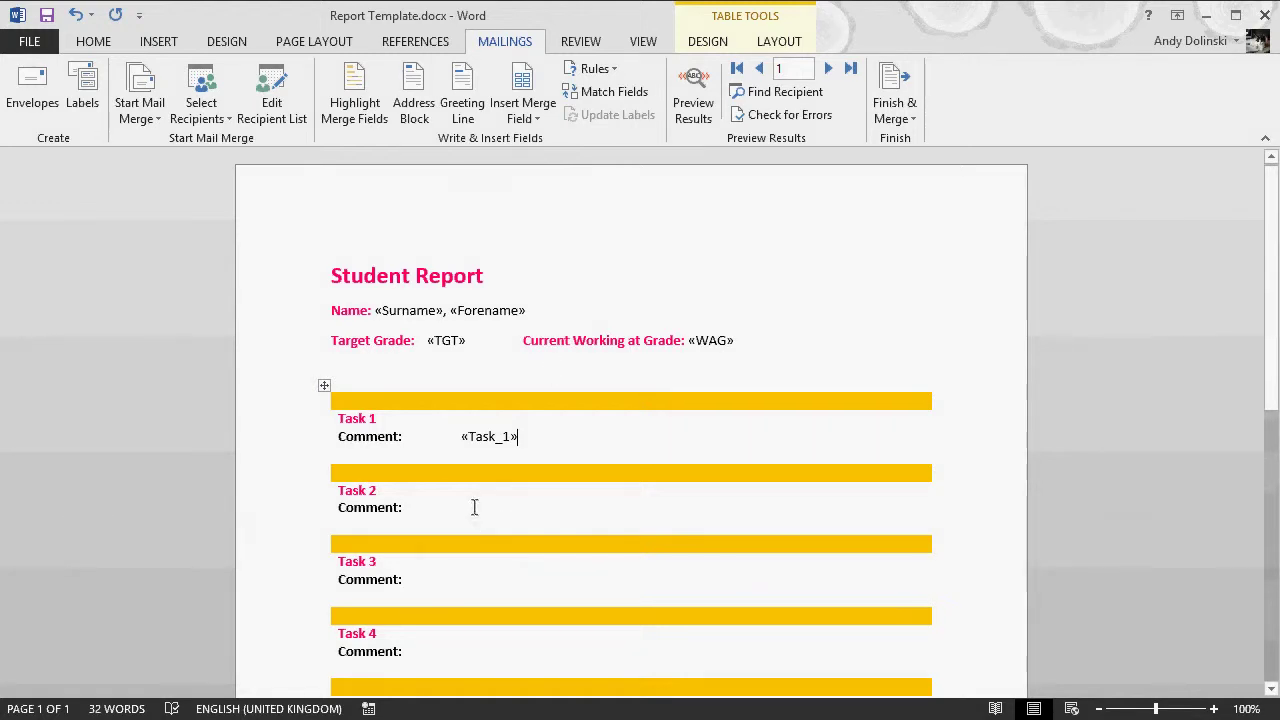
- Insert the Task_2 merge field beside the Comment label of Task 2
{"action": "scroll", "coordinate": [415, 95], "scroll_direction": "down", "scroll_amount": 1}
{"action": "scroll", "coordinate": [534, 112], "scroll_direction": "up", "scroll_amount": 1}
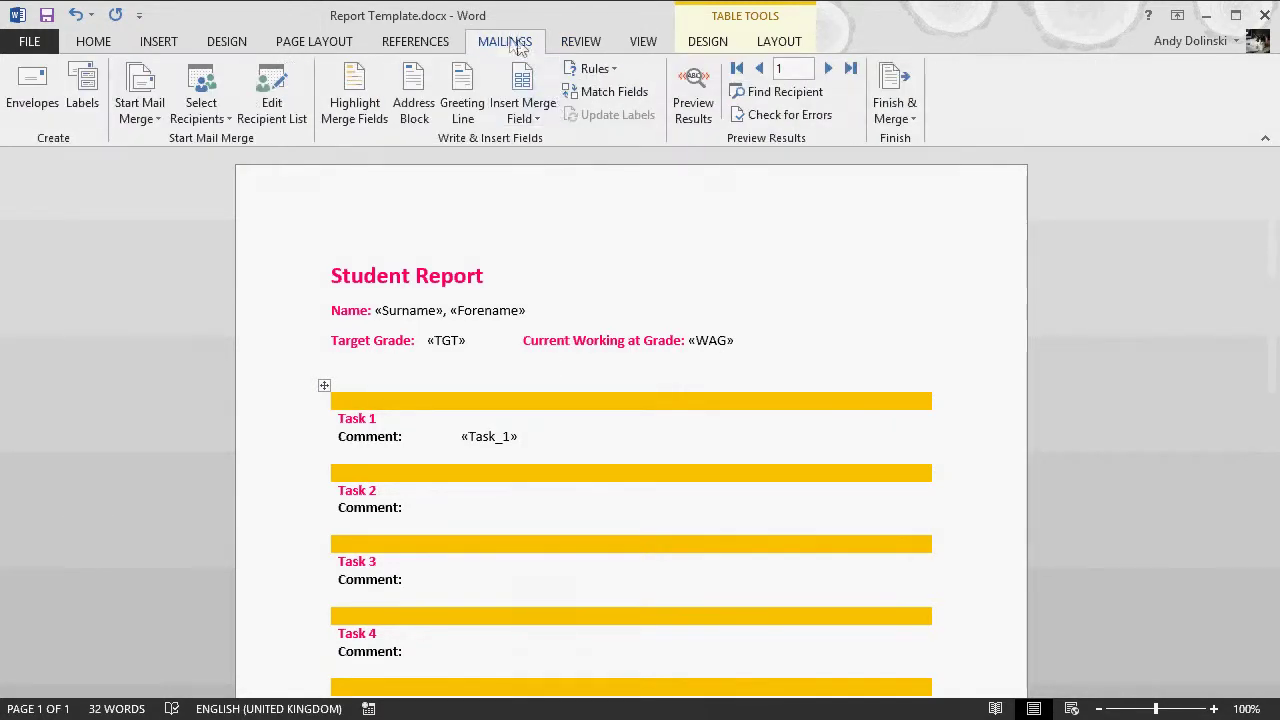
{"action": "left_click", "coordinate": [530, 115]}
{"action": "left_click", "coordinate": [548, 256]}
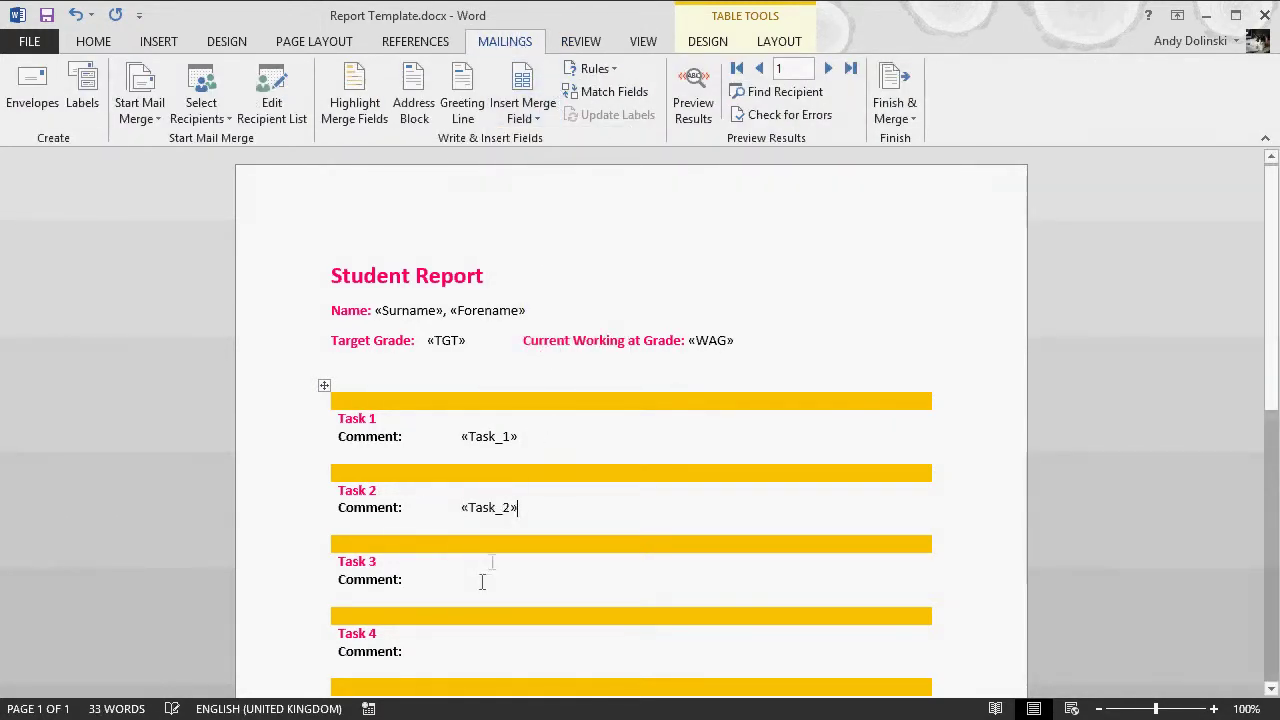
- Insert the Task_3 and Task_4 merge fields beside the Comment labels of Task 3 and Task 4
{"action": "left_click", "coordinate": [523, 112]}
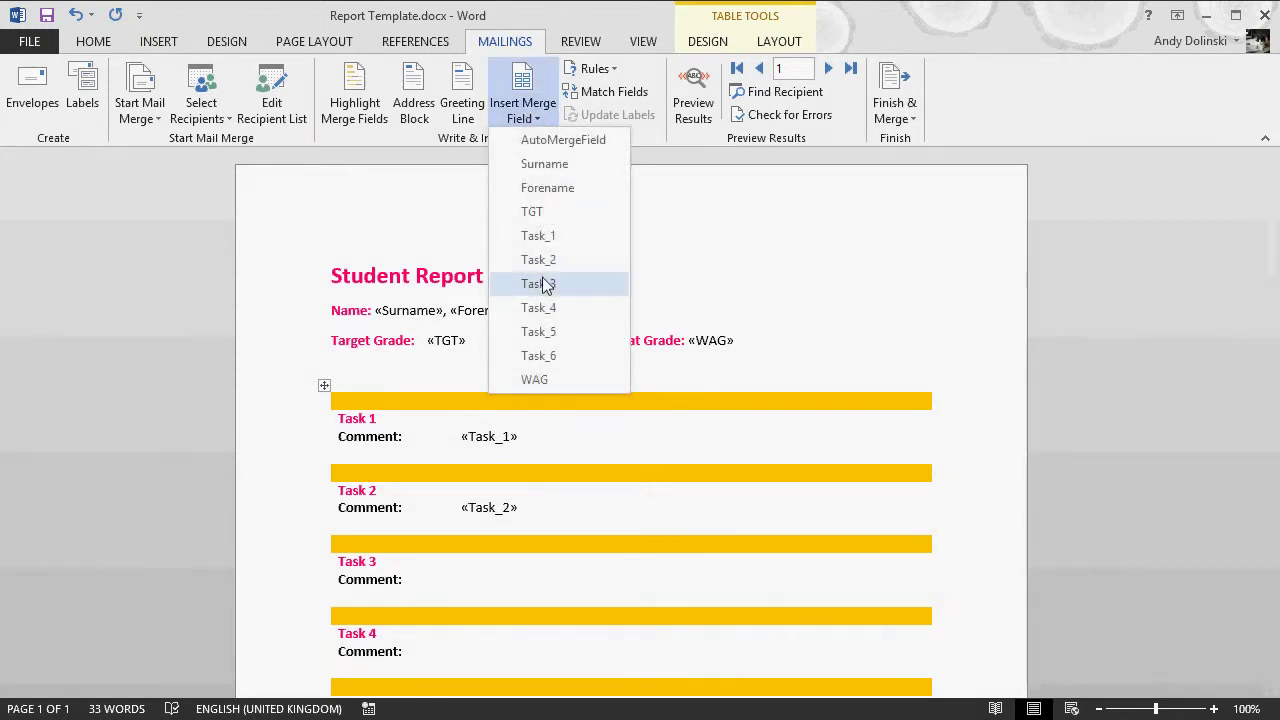
{"action": "left_click", "coordinate": [538, 283]}
{"action": "left_click", "coordinate": [523, 112]}
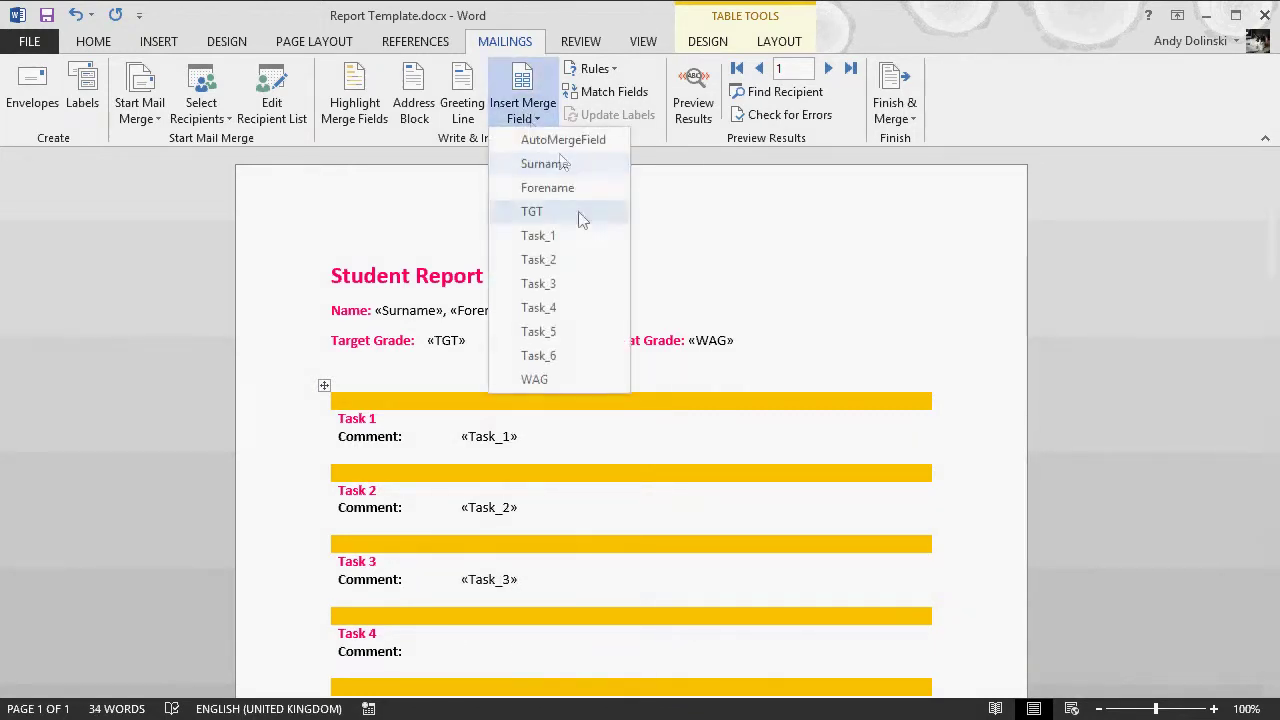
{"action": "left_click", "coordinate": [545, 306]}
- Insert the Task_5 and Task_6 merge fields beside the Comment labels of Task 5 and Task 6
{"action": "scroll", "coordinate": [592, 461], "scroll_direction": "down", "scroll_amount": 5}
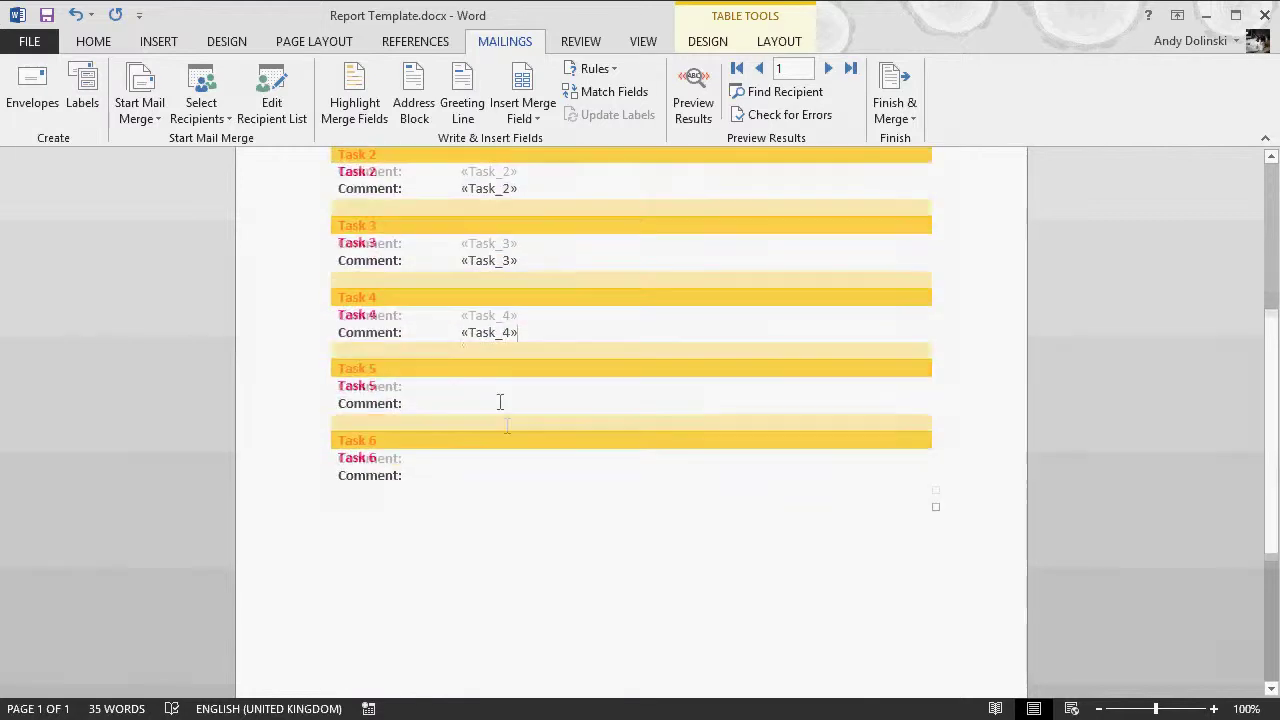
{"action": "left_click", "coordinate": [523, 112]}
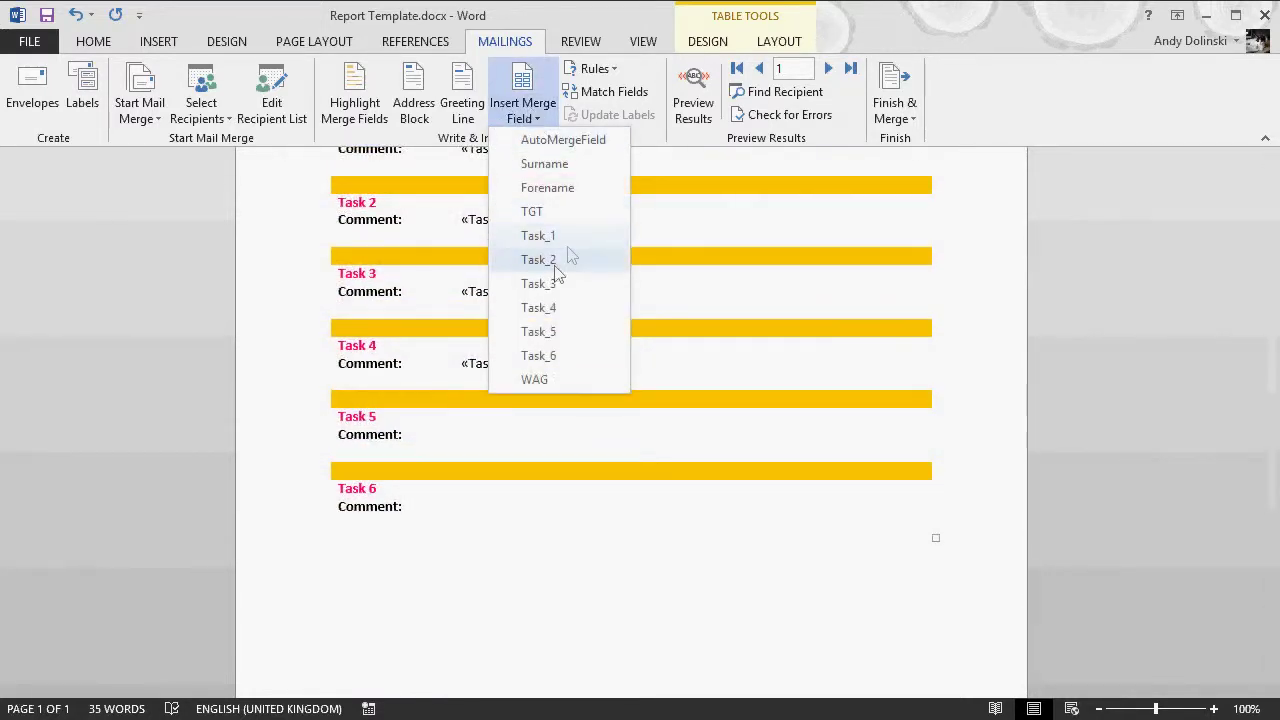
{"action": "left_click", "coordinate": [550, 330]}
{"action": "left_click", "coordinate": [499, 512]}
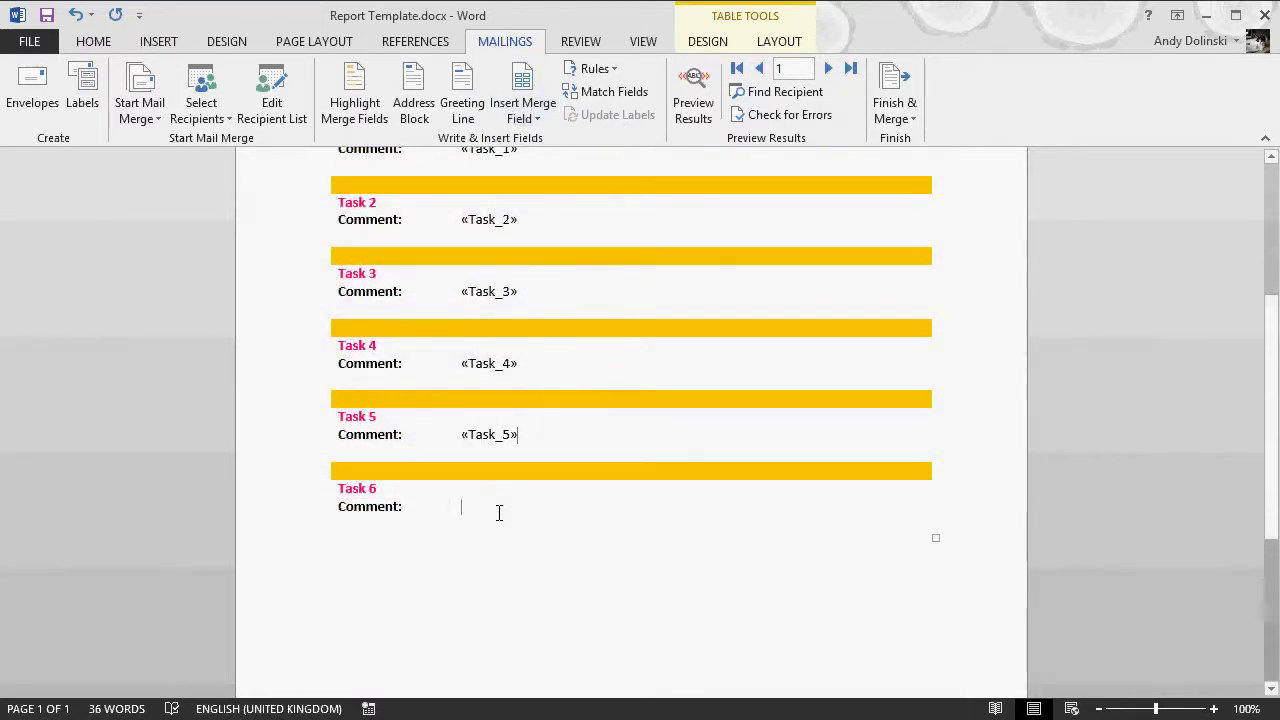
{"action": "left_click", "coordinate": [523, 114]}
{"action": "left_click", "coordinate": [552, 356]}
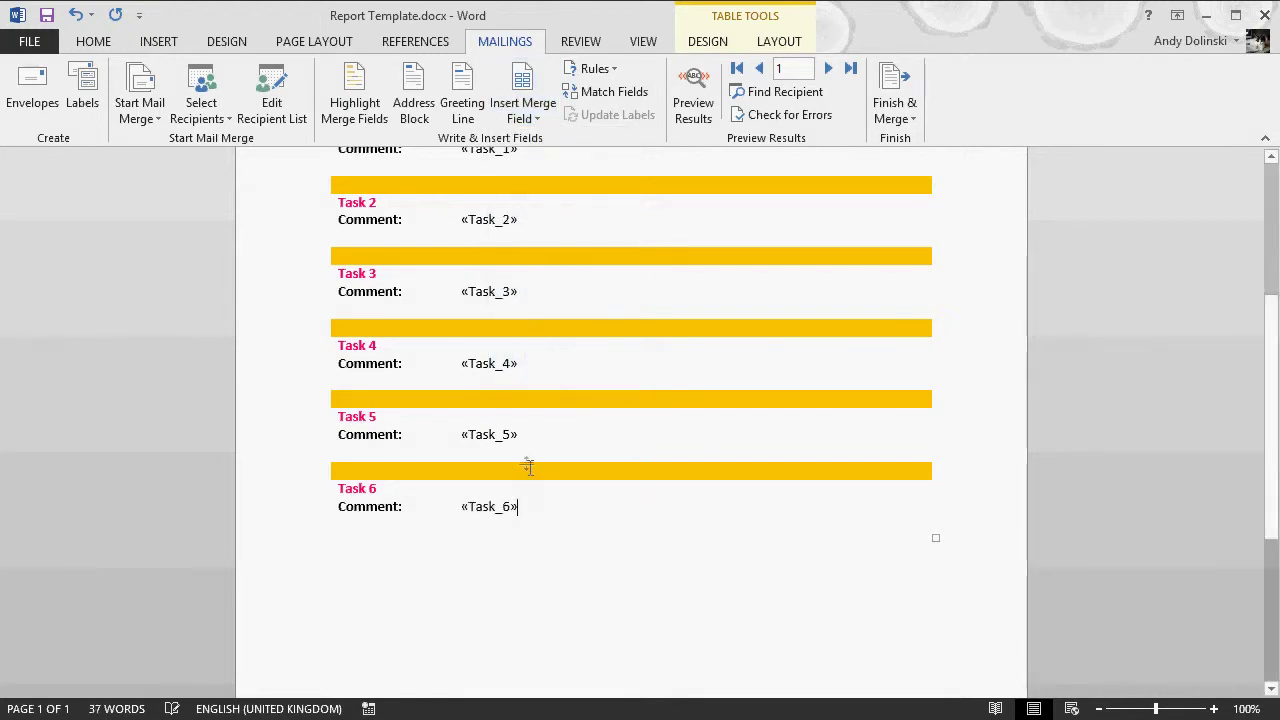
- Preview the merged report results, browsing from record 1 to record 4 and back to record 1
{"action": "scroll", "coordinate": [491, 549], "scroll_direction": "up", "scroll_amount": 5}
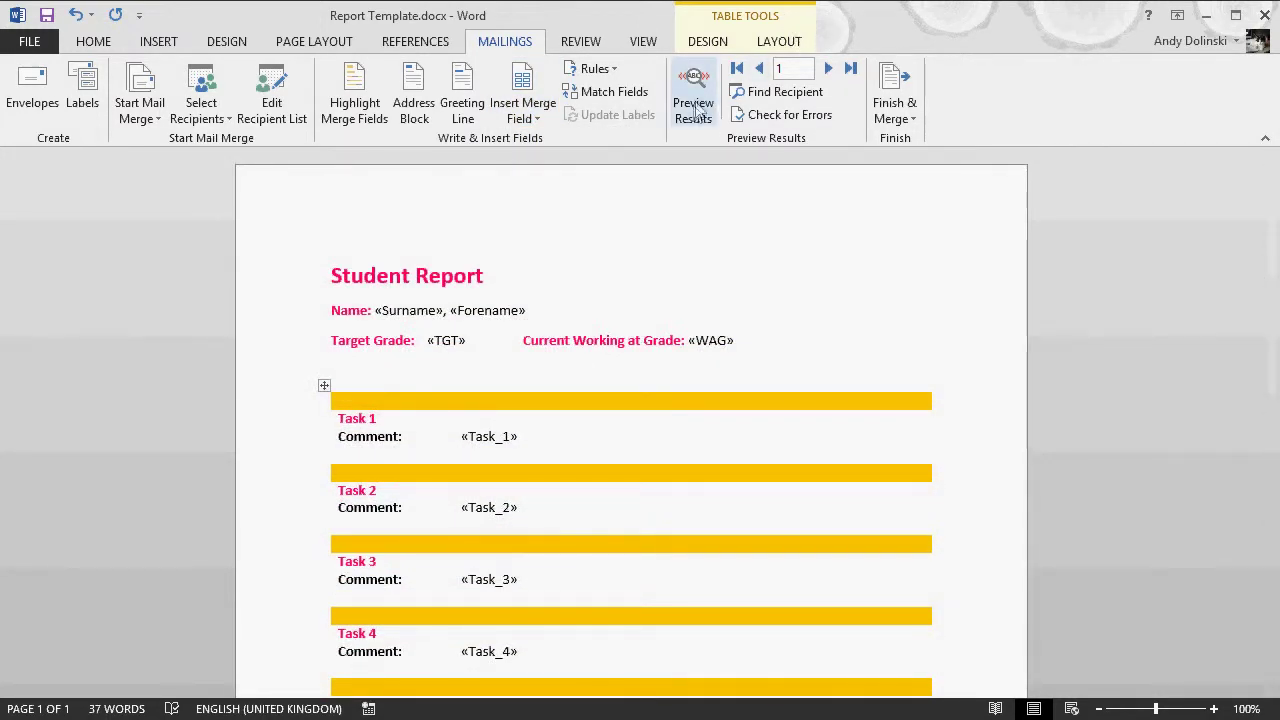
{"action": "left_click", "coordinate": [695, 108]}
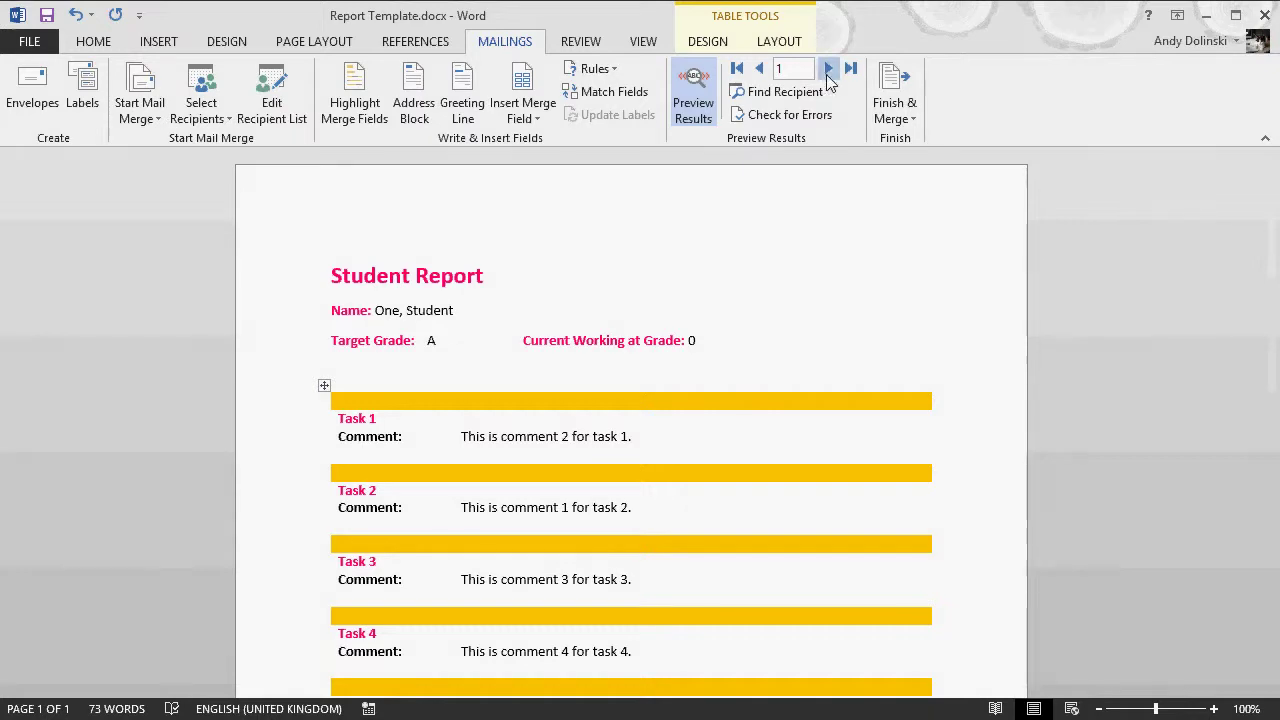
{"action": "left_click", "coordinate": [828, 76]}
{"action": "left_click", "coordinate": [828, 76]}
{"action": "left_click", "coordinate": [828, 76]}
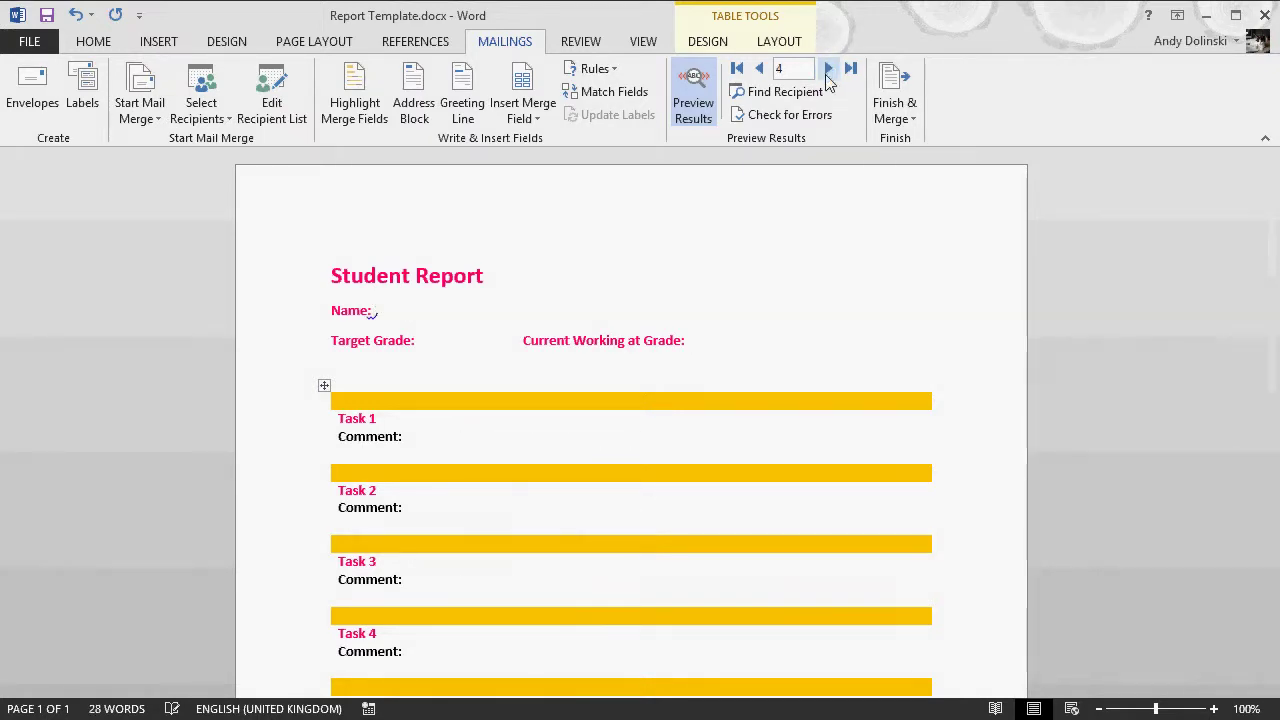
{"action": "left_click", "coordinate": [759, 68]}
{"action": "left_click", "coordinate": [759, 68]}
{"action": "left_click", "coordinate": [759, 68]}
{"action": "left_click", "coordinate": [895, 110]}
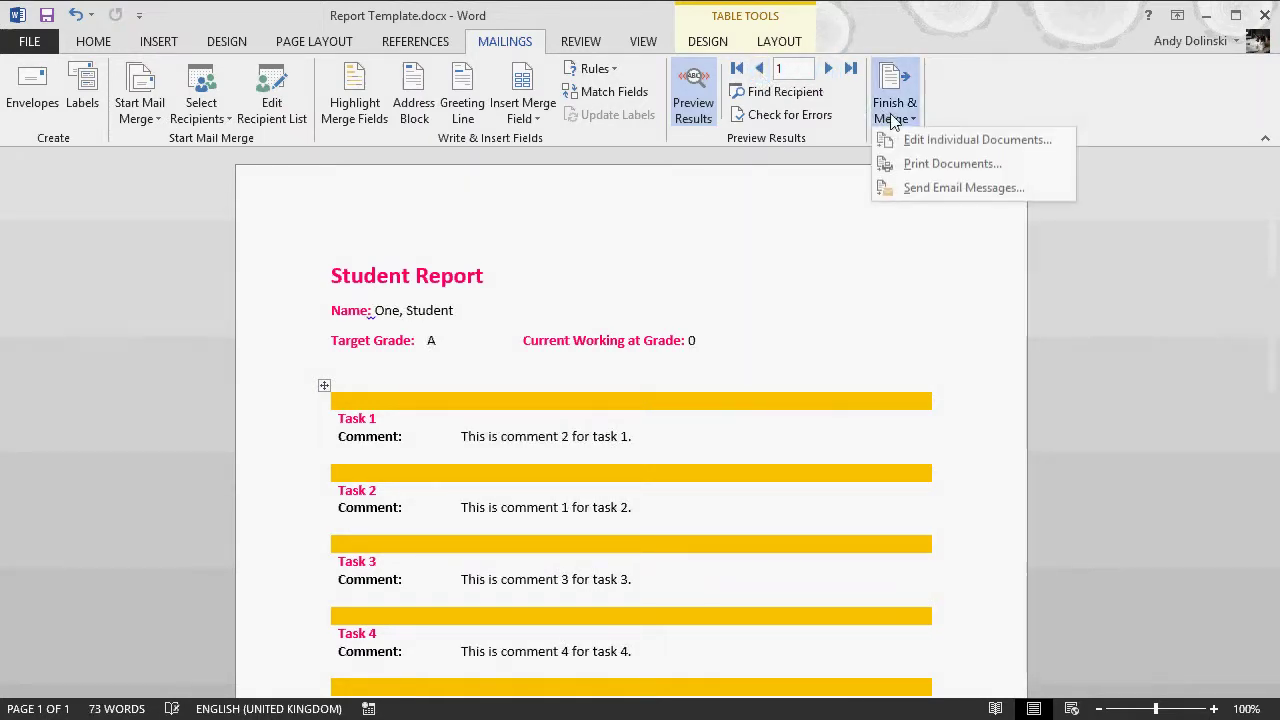
{"action": "left_click", "coordinate": [950, 166]}
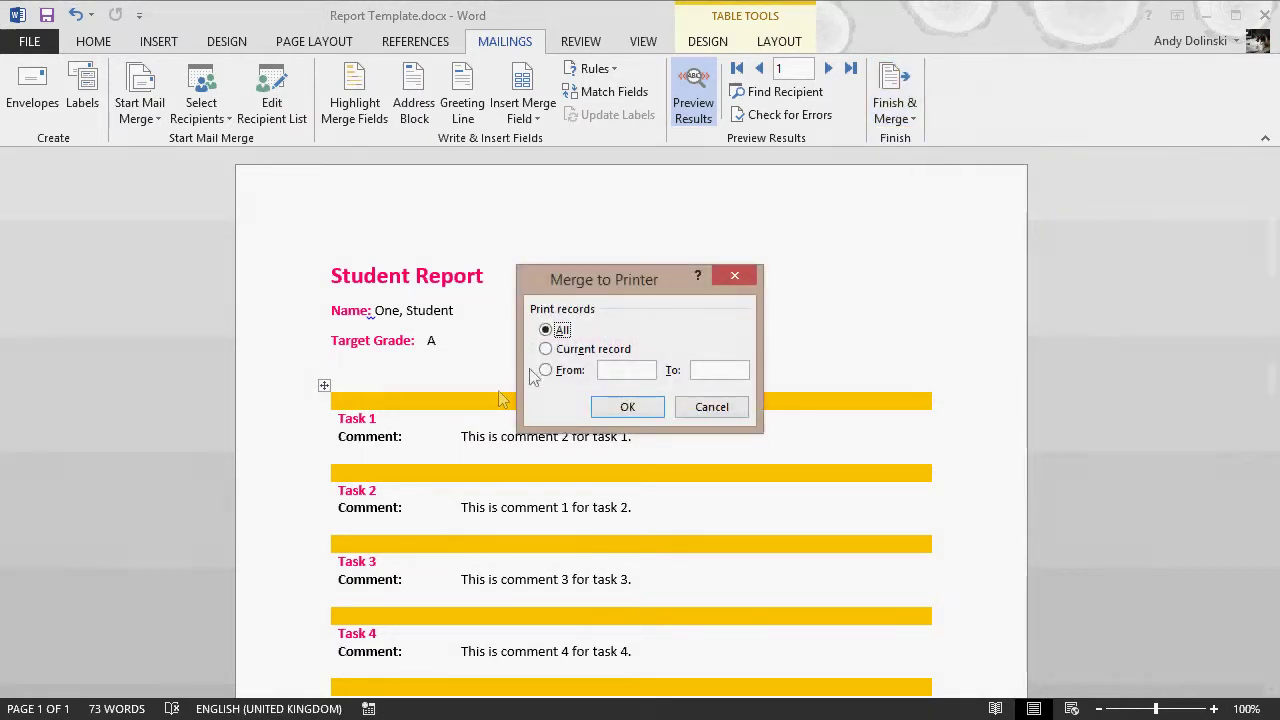
{"action": "left_click", "coordinate": [697, 413]}
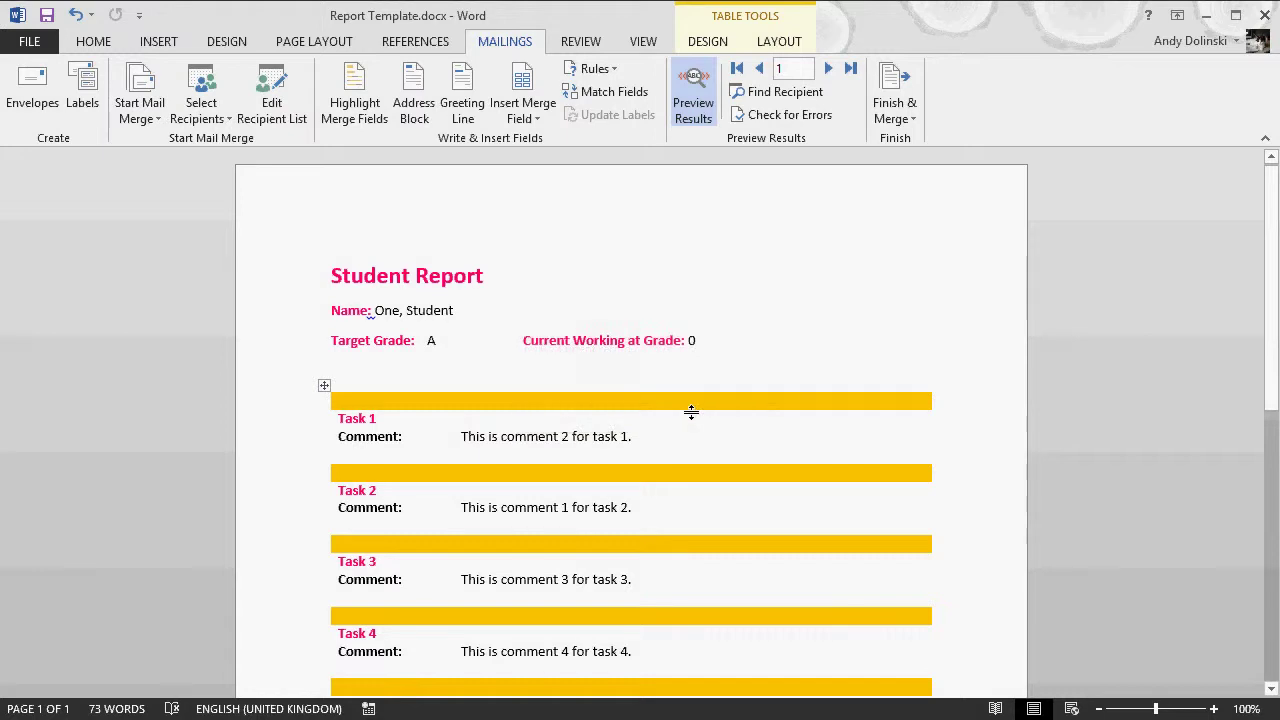